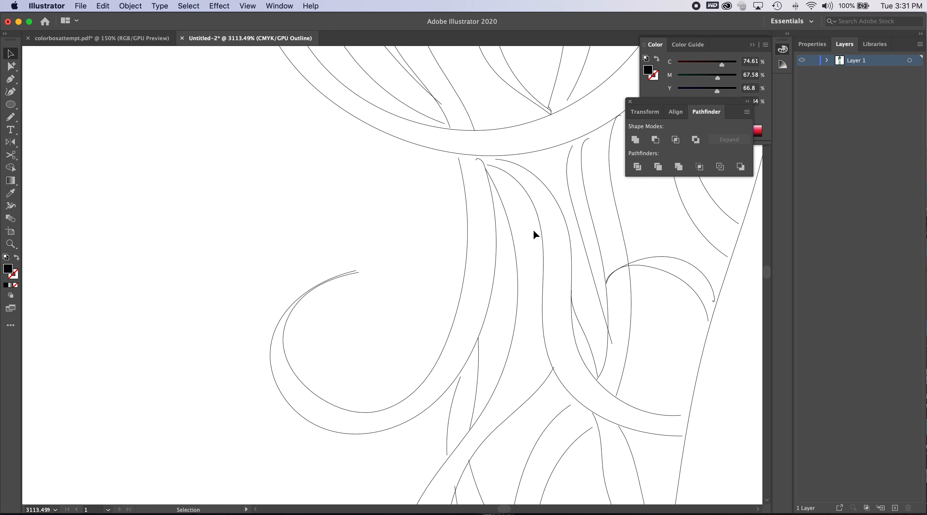
Fit the artboard in the window and switch the display from outline mode to full preview.
key("alt")
key("alt+super+0")
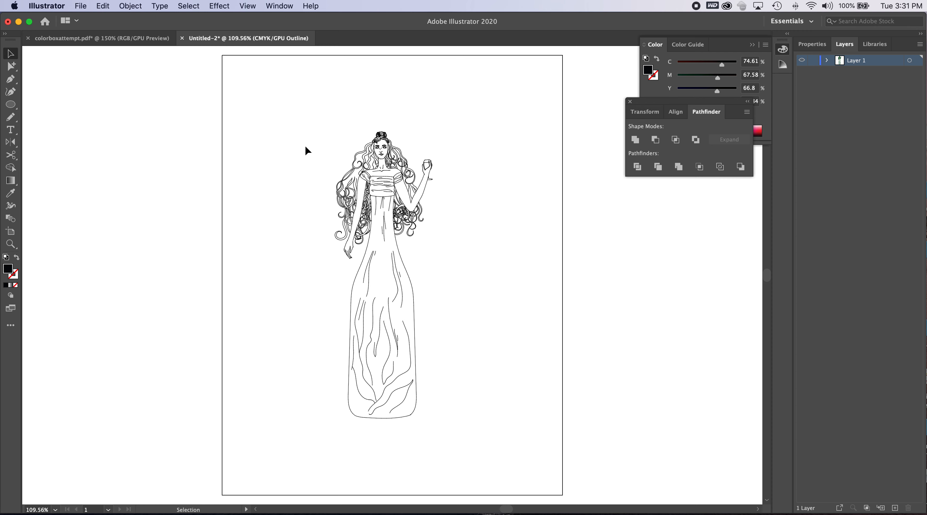
key("alt")
key("super+y")
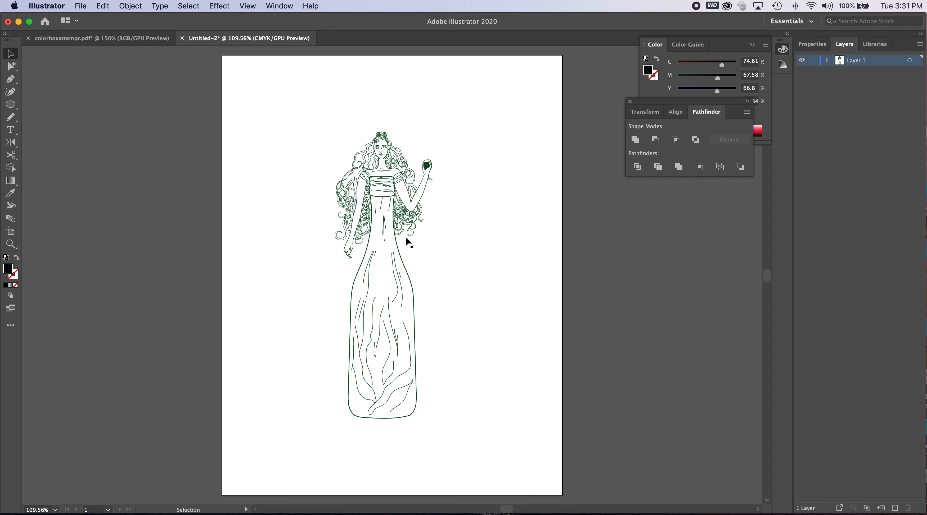
Set the stroke of the entire figure to blue, C 87.84, M 85.49, Y 0, K 0.
key("super+space")
left_click_drag(349, 157, 447, 218)
left_click(372, 148)
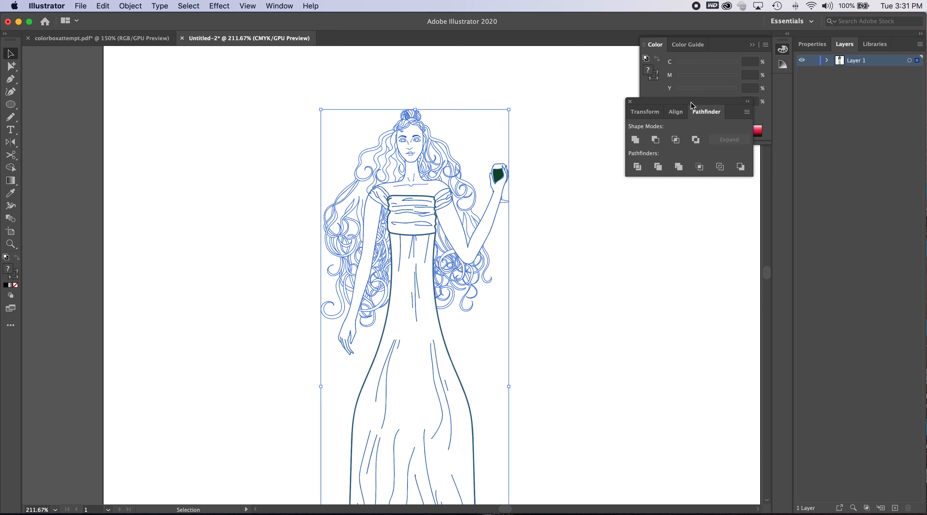
left_click_drag(693, 105, 720, 291)
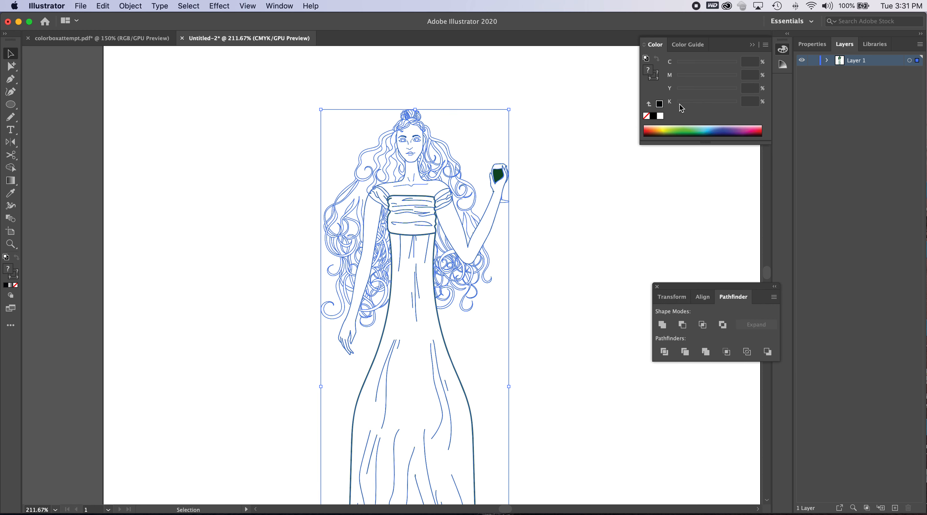
left_click(654, 77)
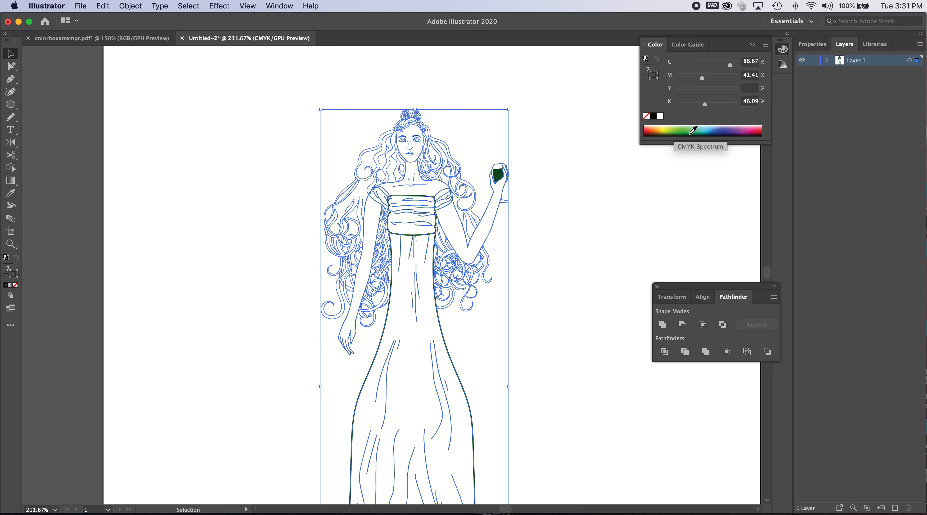
left_click(726, 131)
left_click(559, 235)
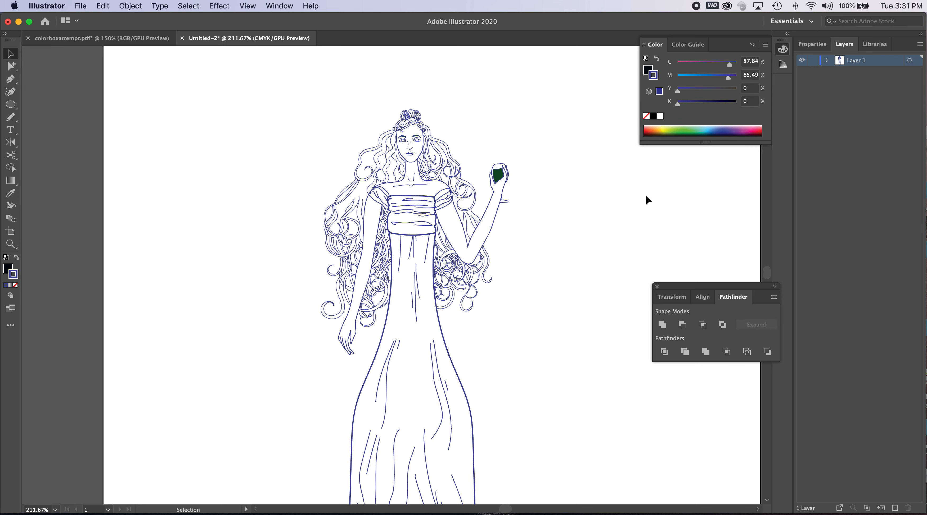
Set the fill of the entire figure, including the wine glass contents, to None.
left_click(648, 71)
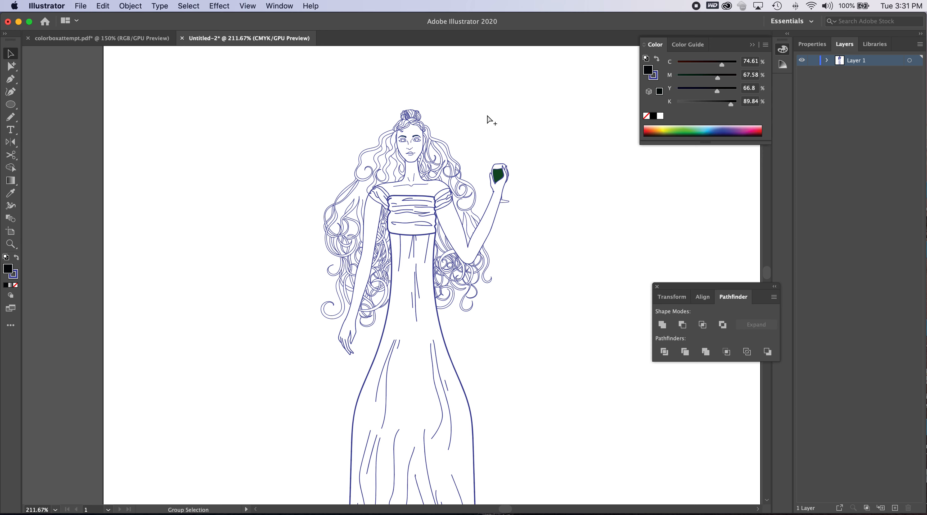
key("super+a")
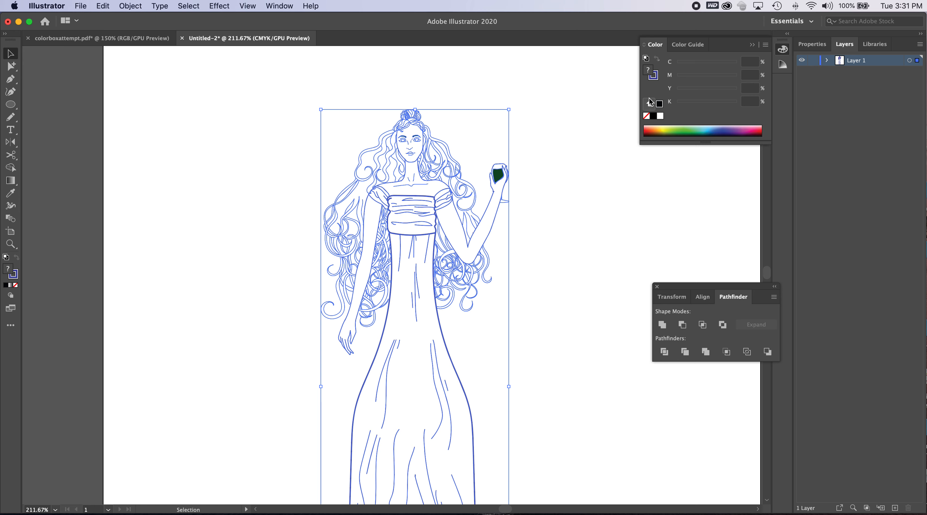
left_click(646, 116)
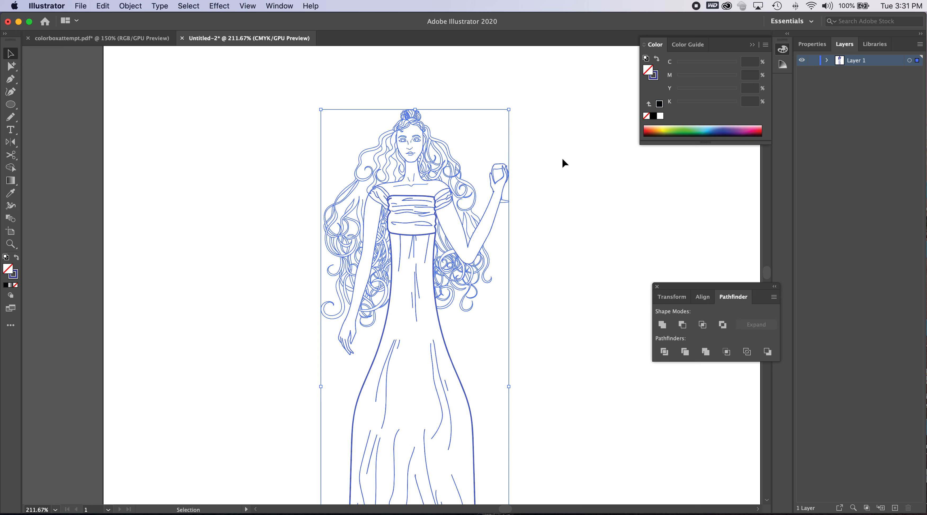
left_click(562, 158)
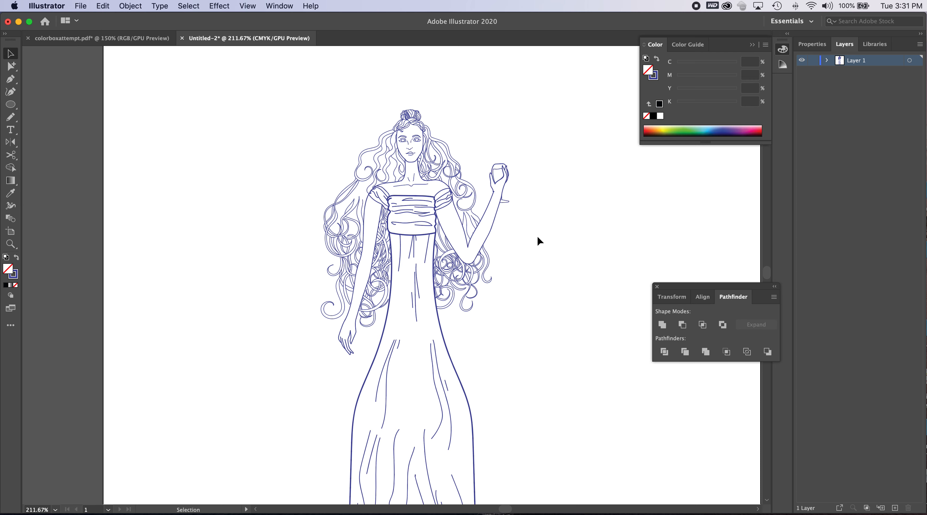
Duplicate Layer 1 as a hidden backup copy and make the original layer active.
key("super+minus")
key("super+minus")
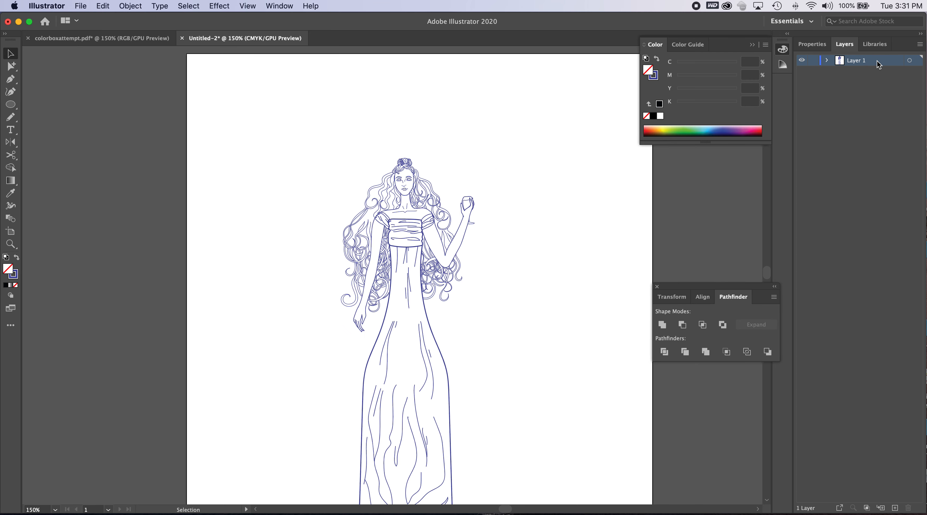
left_click(919, 46)
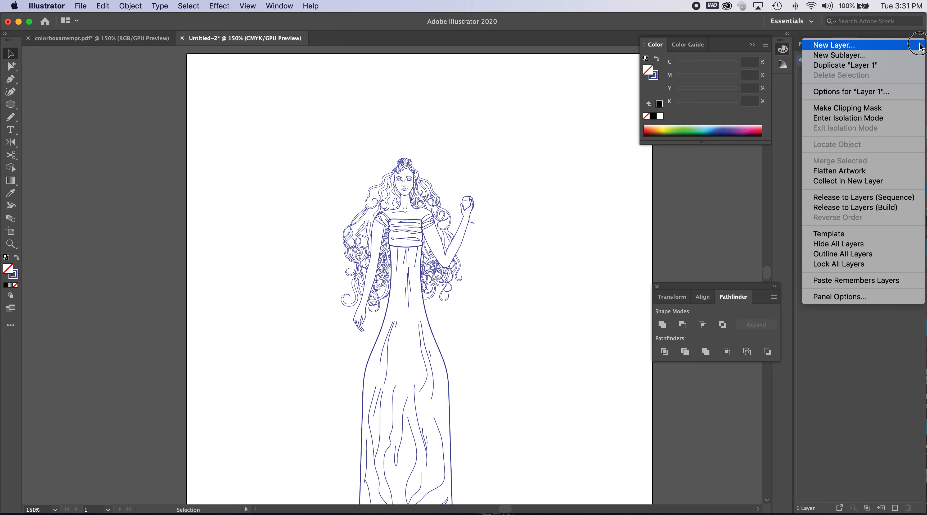
left_click(822, 65)
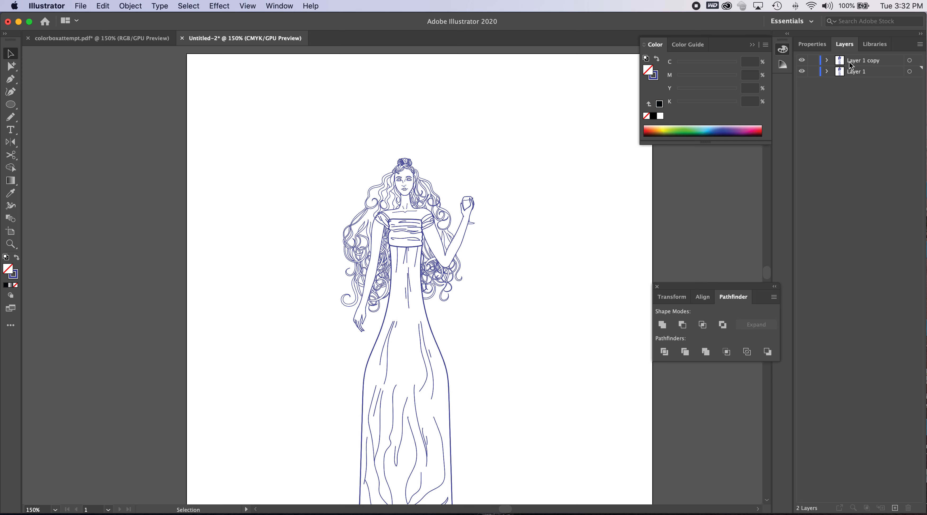
left_click(801, 61)
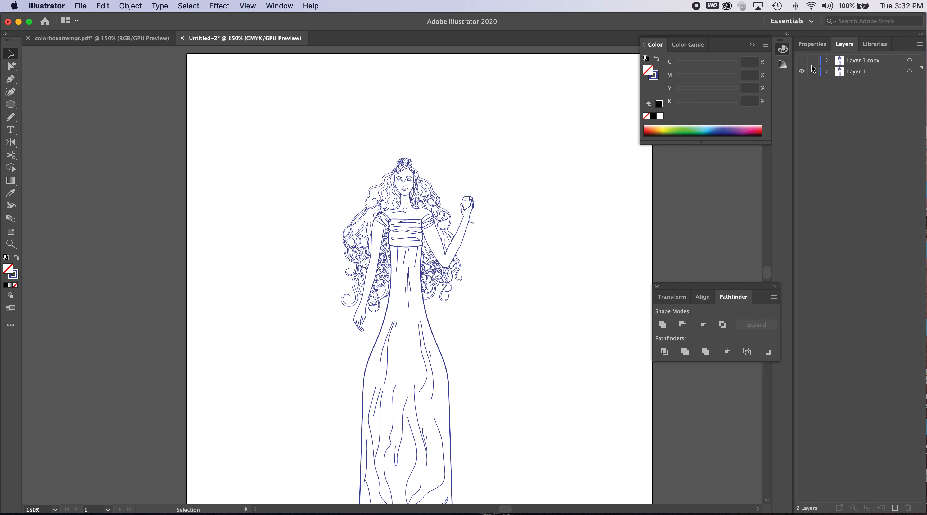
left_click(864, 71)
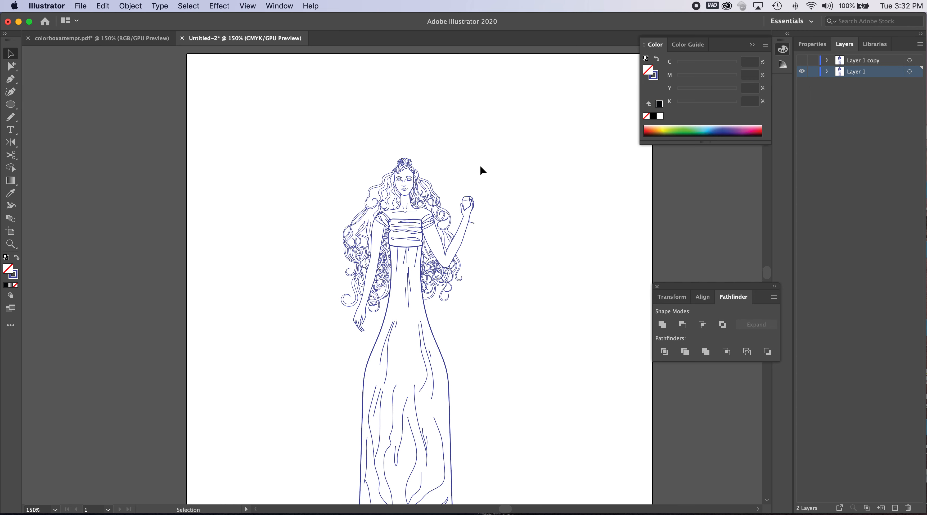
Expand the appearance of the whole figure on Layer 1 to convert its brush strokes into filled shapes.
scroll(534, 196, "down", 5)
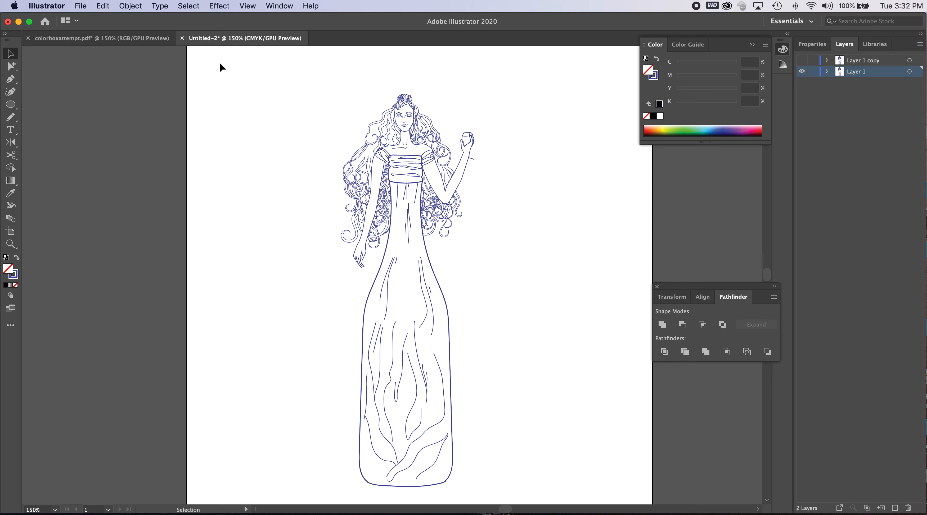
mouse_move(273, 67)
left_mouse_down()
mouse_move(502, 401)
mouse_move(507, 485)
mouse_move(508, 444)
left_mouse_up()
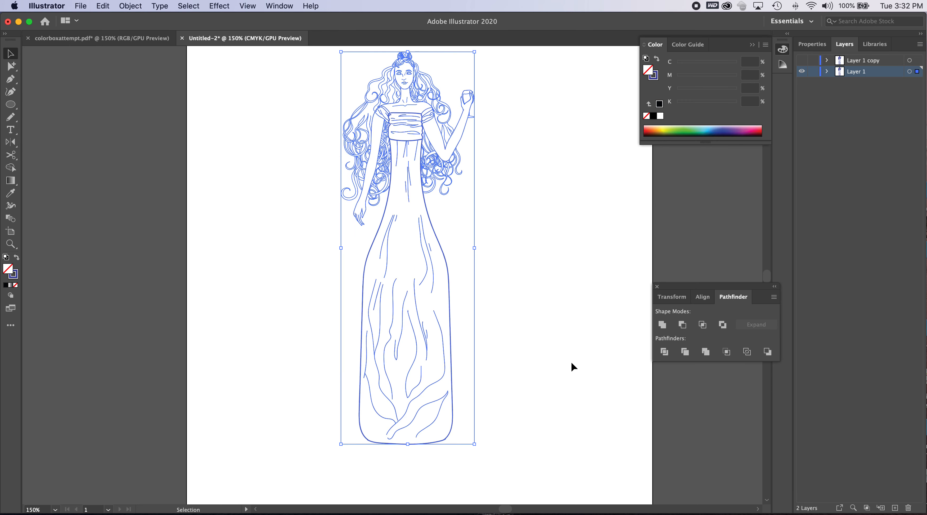
key("super+minus")
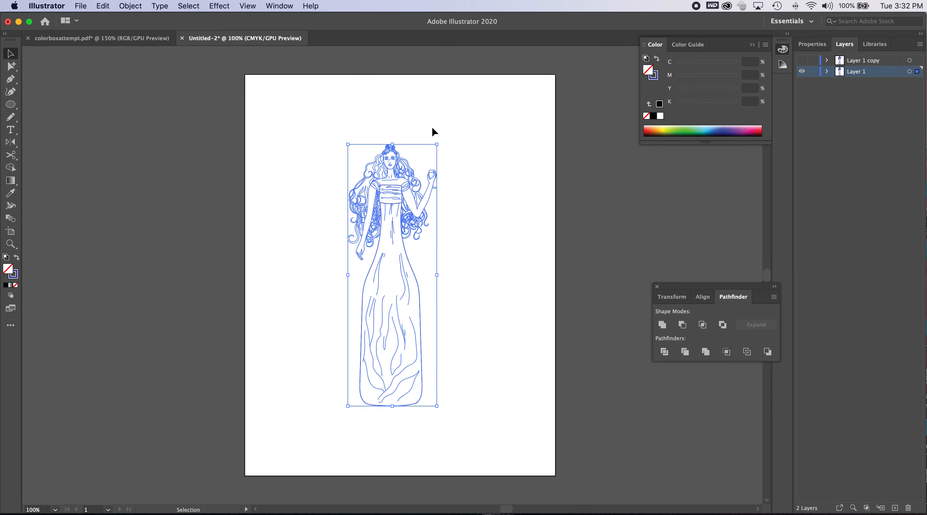
left_click(127, 7)
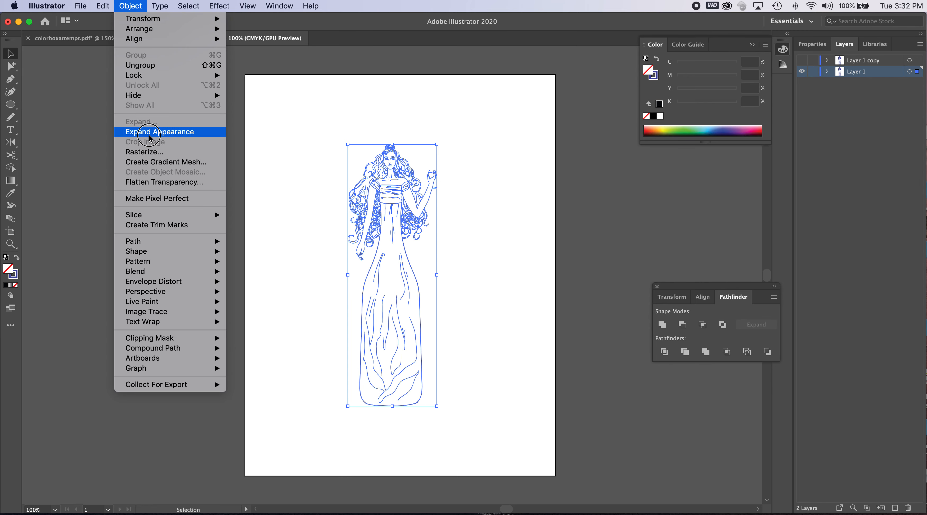
left_click(193, 136)
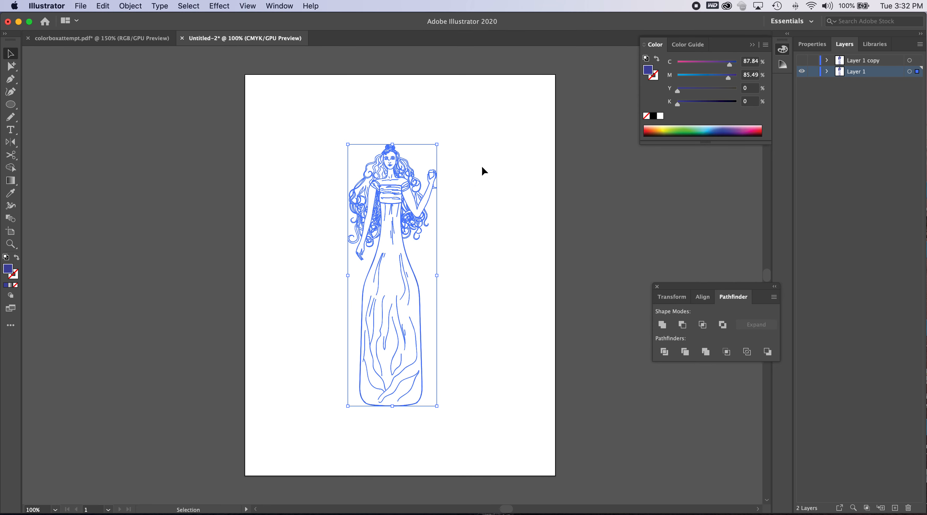
left_click(480, 182)
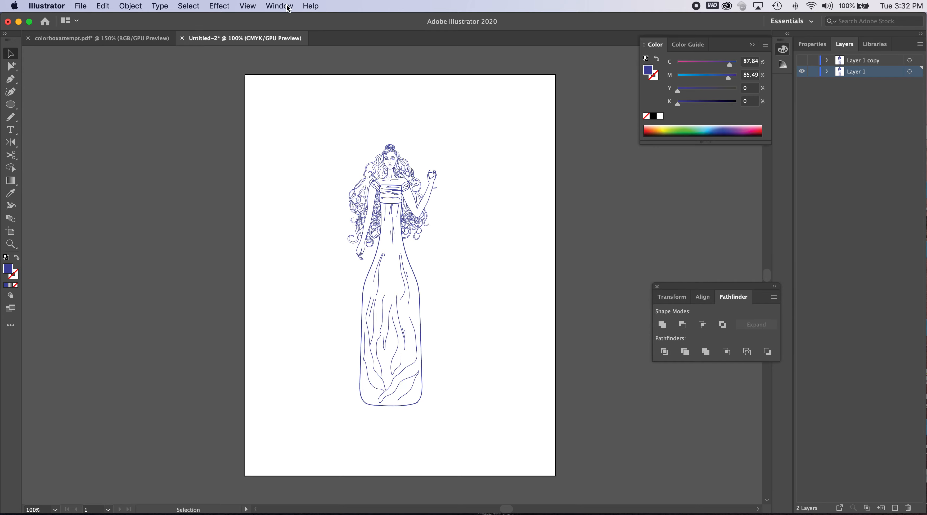
Examine the expanded hair strokes up close in outline mode and return to the full artboard preview.
key("super+space")
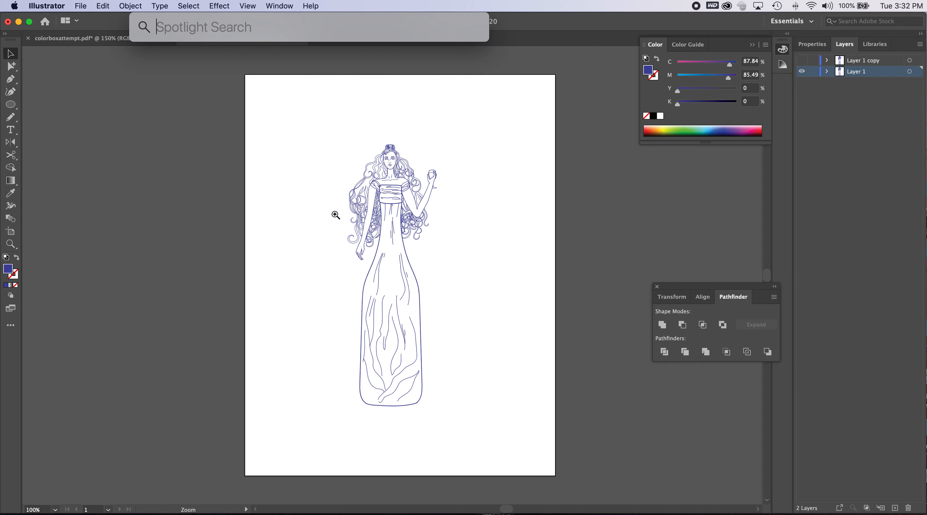
left_click_drag(342, 214, 487, 254)
left_click_drag(420, 242, 545, 249)
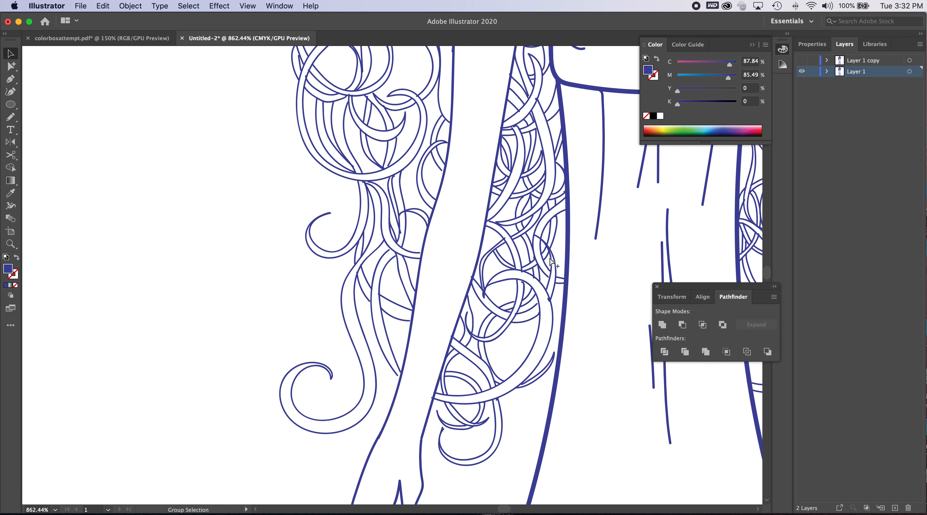
key("super+y")
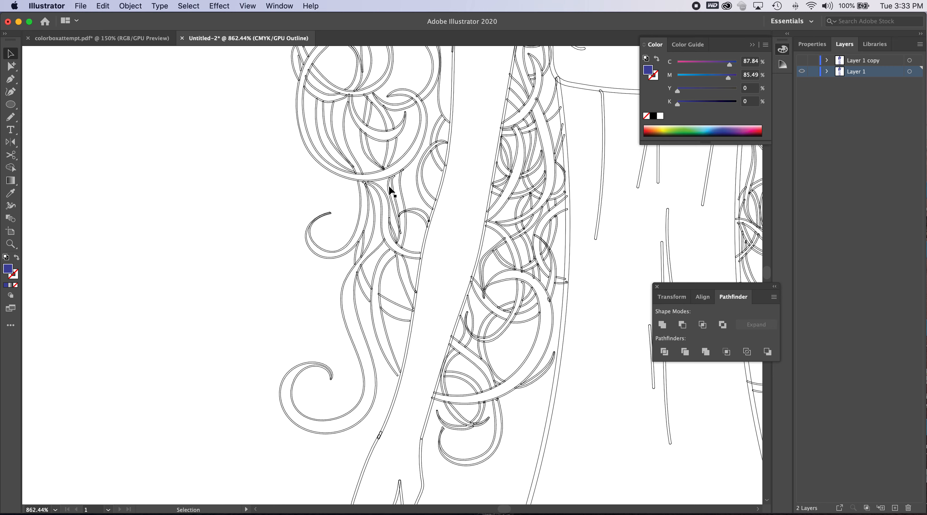
mouse_move(335, 217)
left_mouse_down()
mouse_move(579, 269)
mouse_move(405, 234)
mouse_move(325, 204)
left_mouse_up()
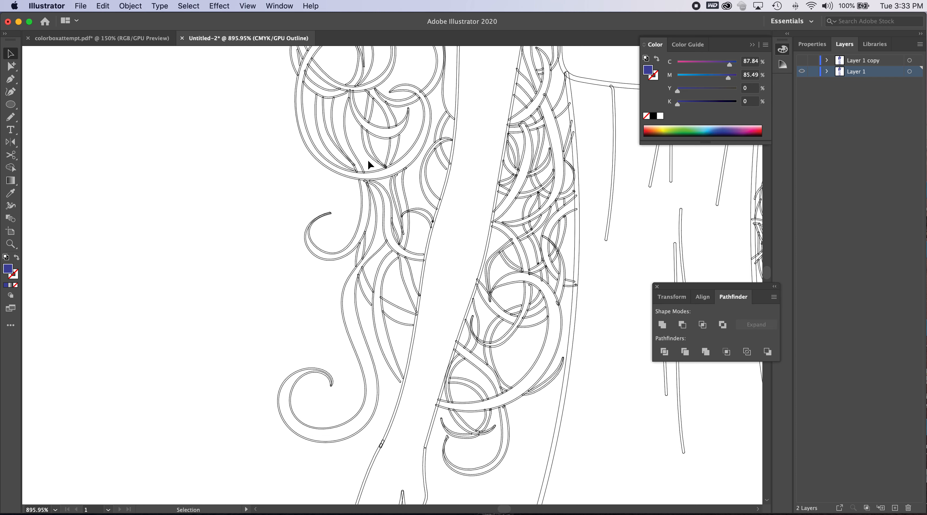
key("alt")
key("super+alt+0")
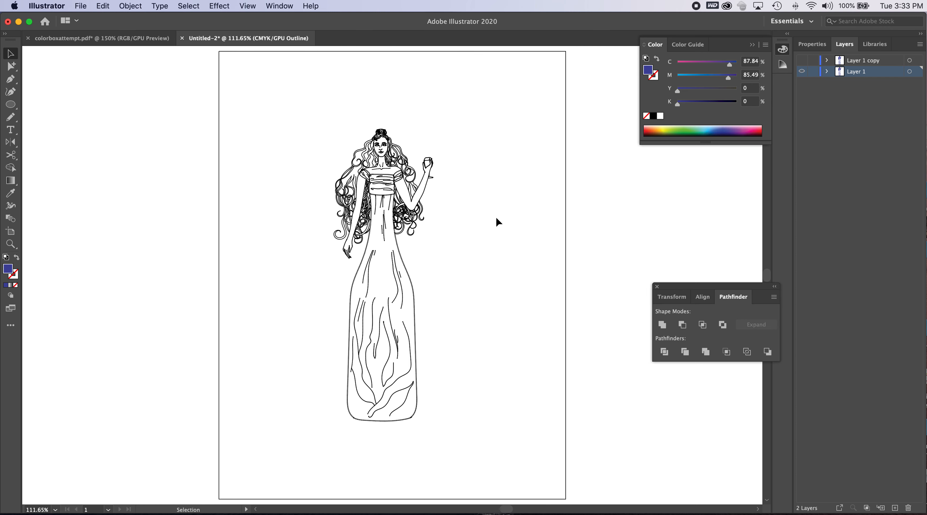
key("super+y")
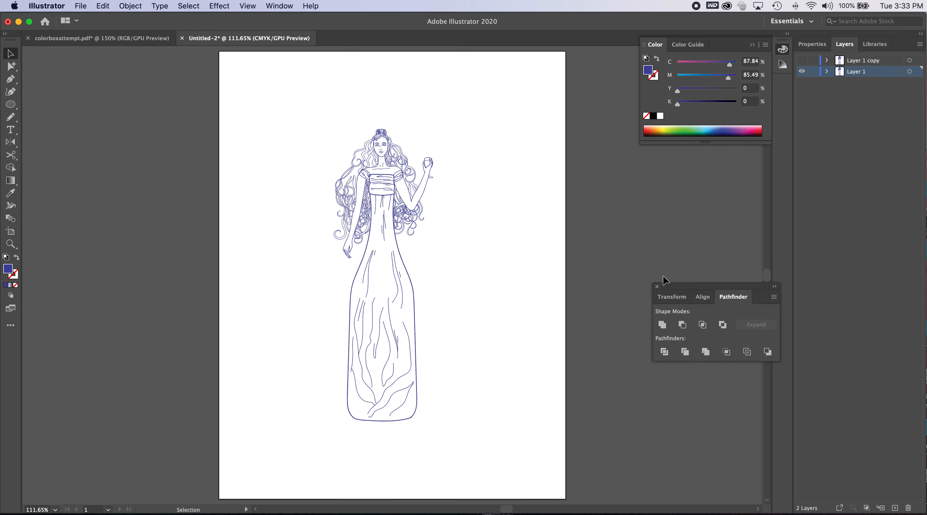
Merge all overlapping shapes of the expanded figure with the Unite shape mode.
left_click_drag(678, 285, 521, 97)
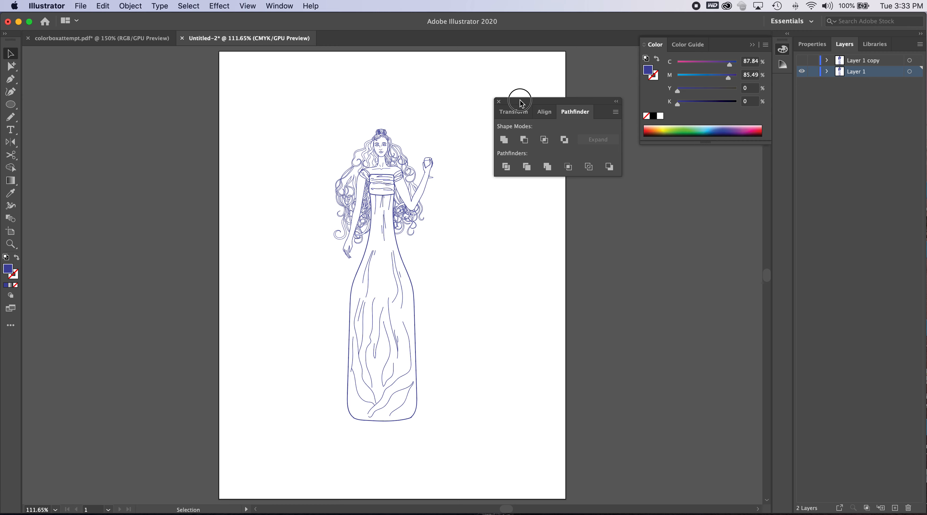
left_click_drag(312, 116, 465, 451)
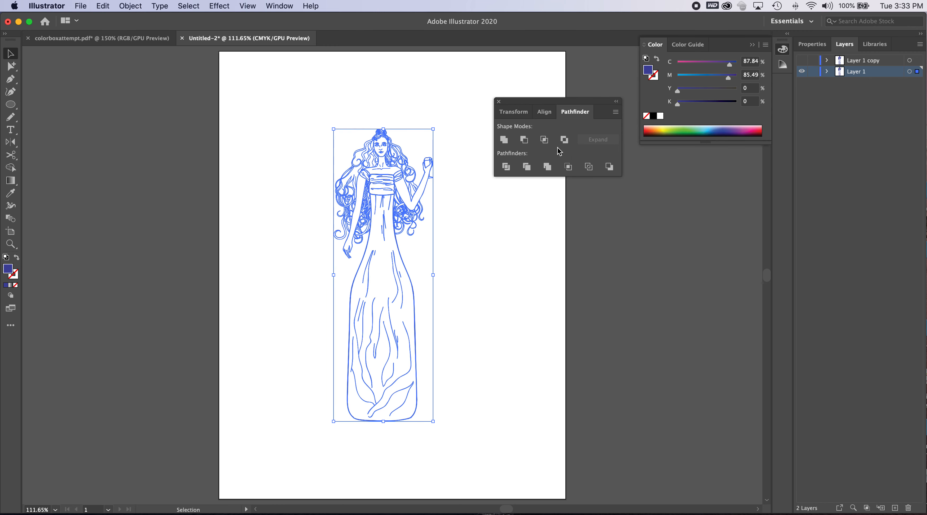
left_click(506, 141)
left_click(506, 291)
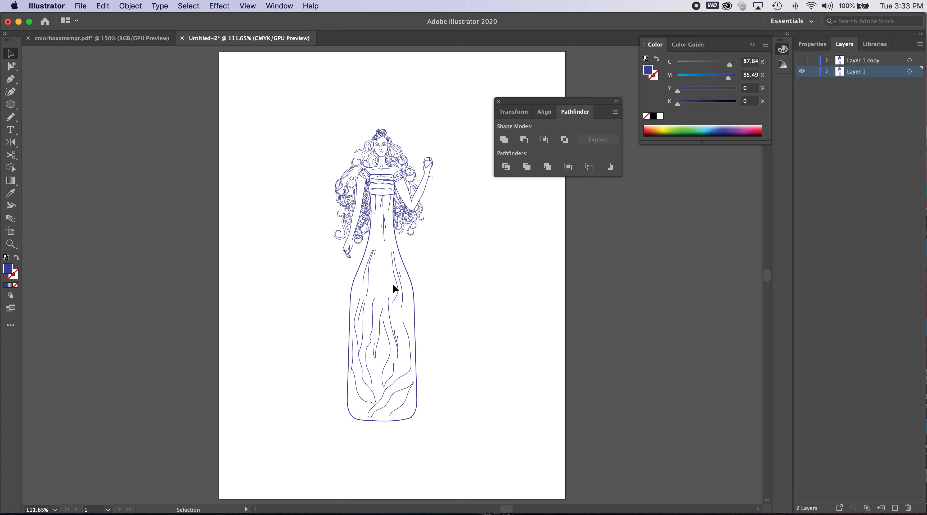
Check the united hair paths up close in outline mode and return to the full artboard preview.
key("super+space")
left_click_drag(341, 201, 693, 315)
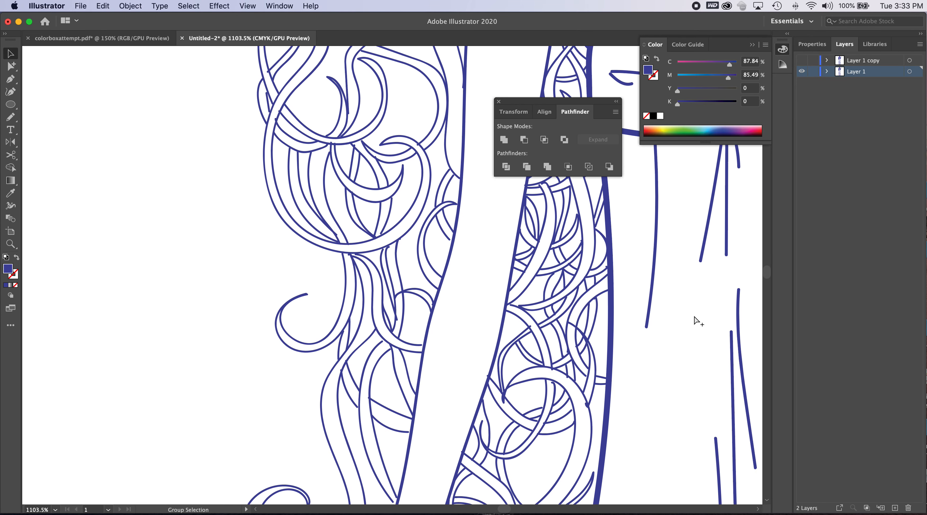
key("super+y")
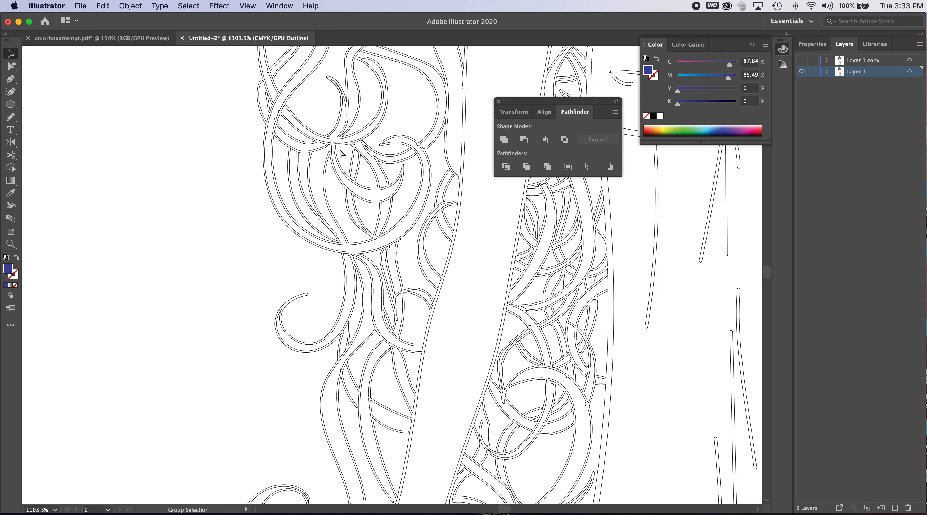
key("super+0")
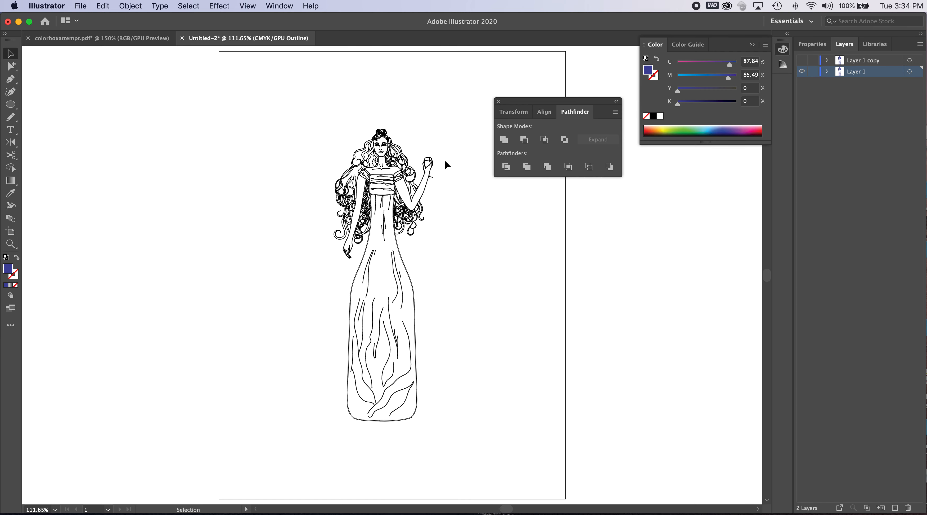
key("super+y")
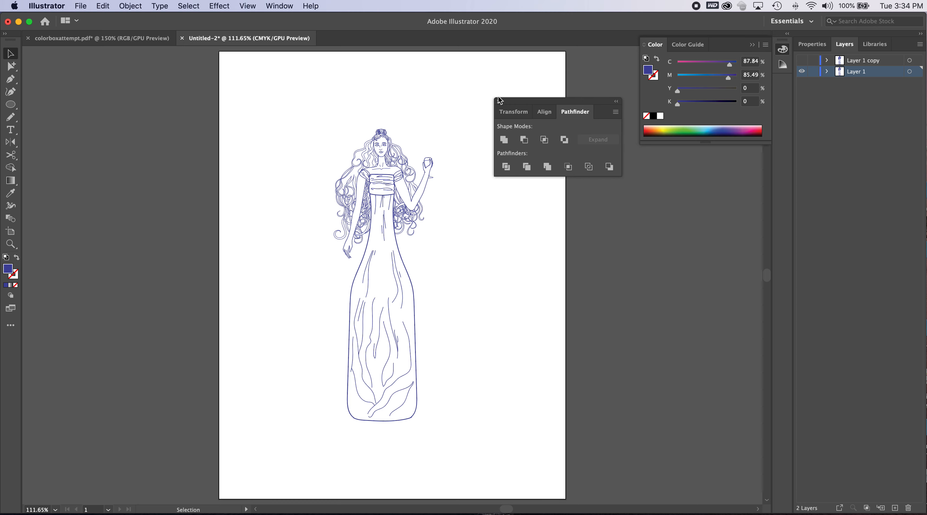
Select the whole figure on Layer 1 and release its compound path.
left_click_drag(300, 113, 477, 461)
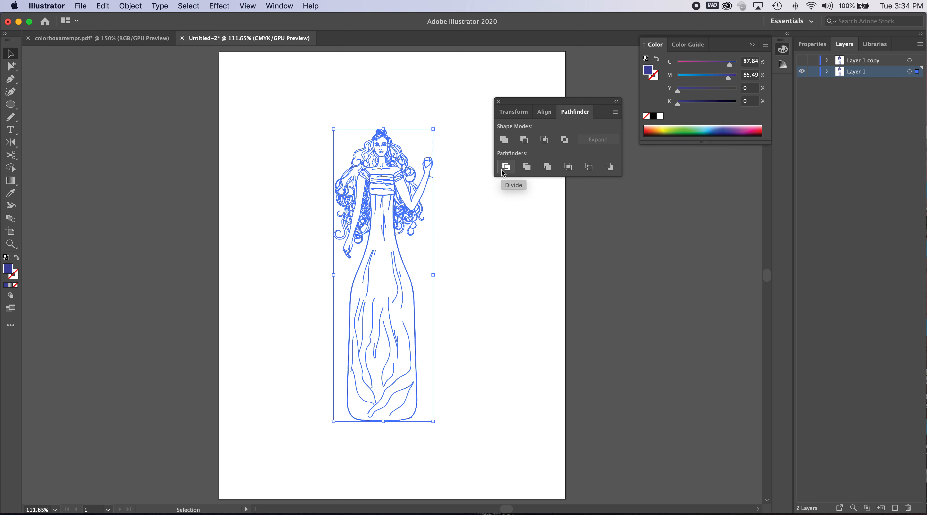
left_click(131, 7)
mouse_move(204, 313)
mouse_move(201, 350)
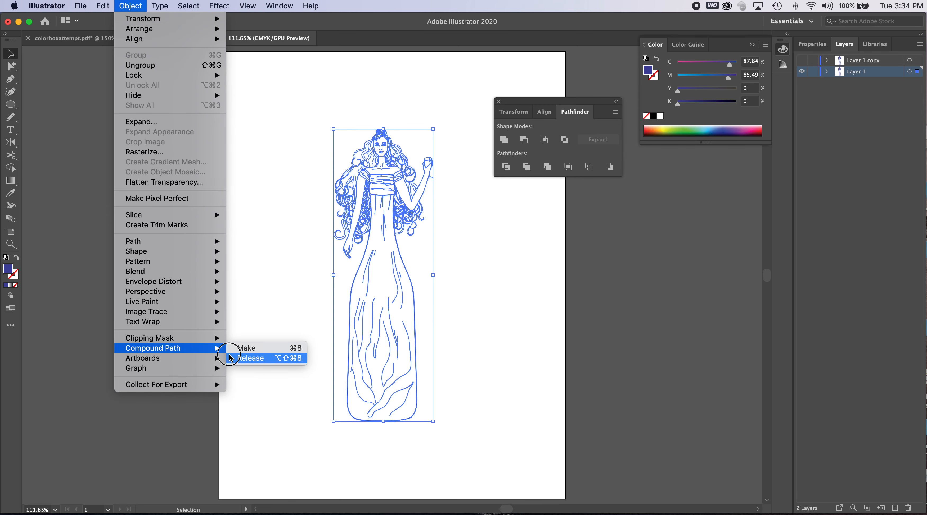
left_click(269, 359)
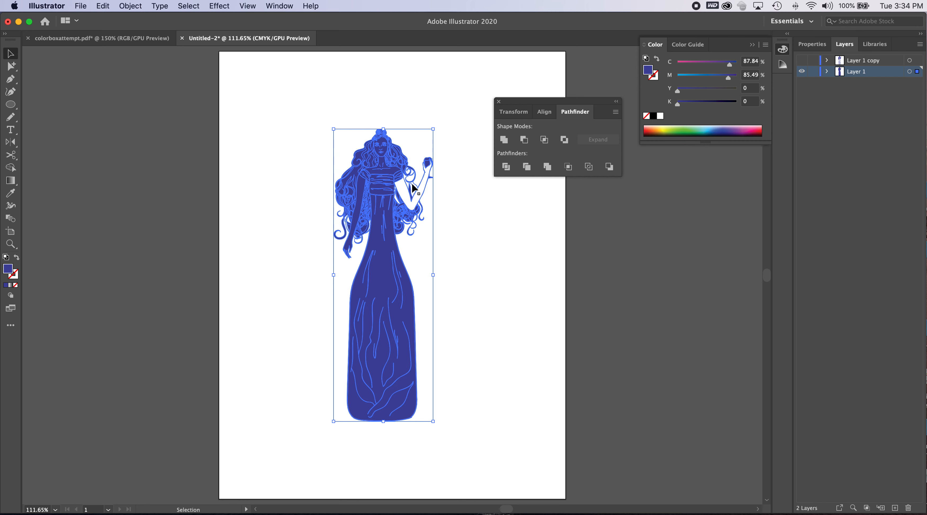
Unite the released shapes on Layer 1 into one silhouette and check its contour in outline mode.
left_click(504, 140)
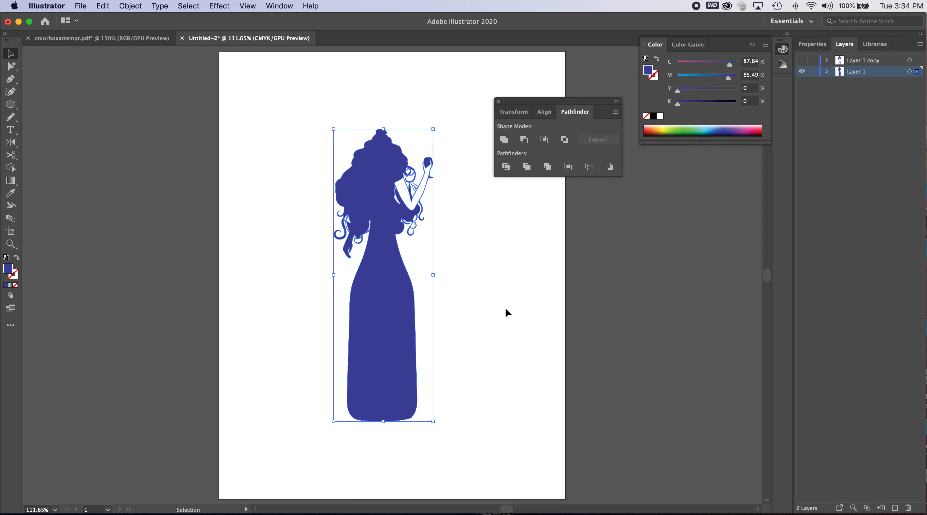
key("super+y")
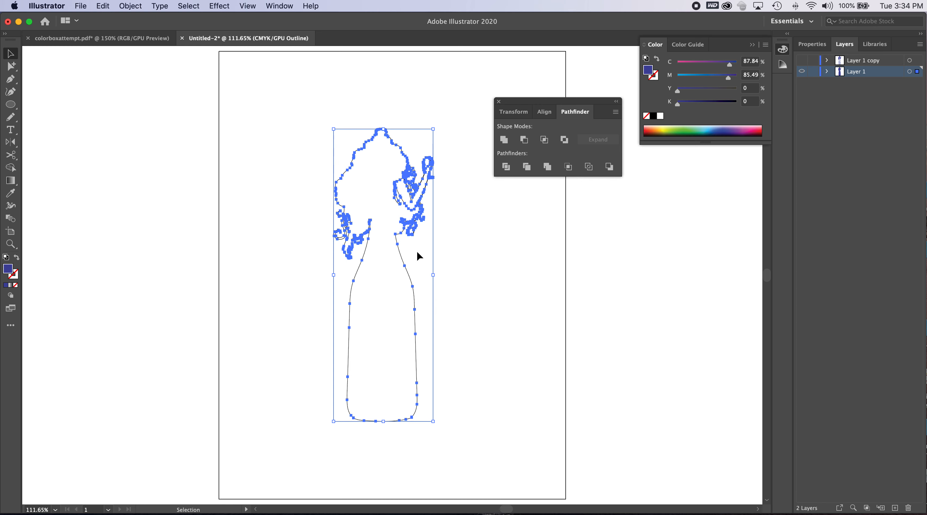
left_click(454, 246)
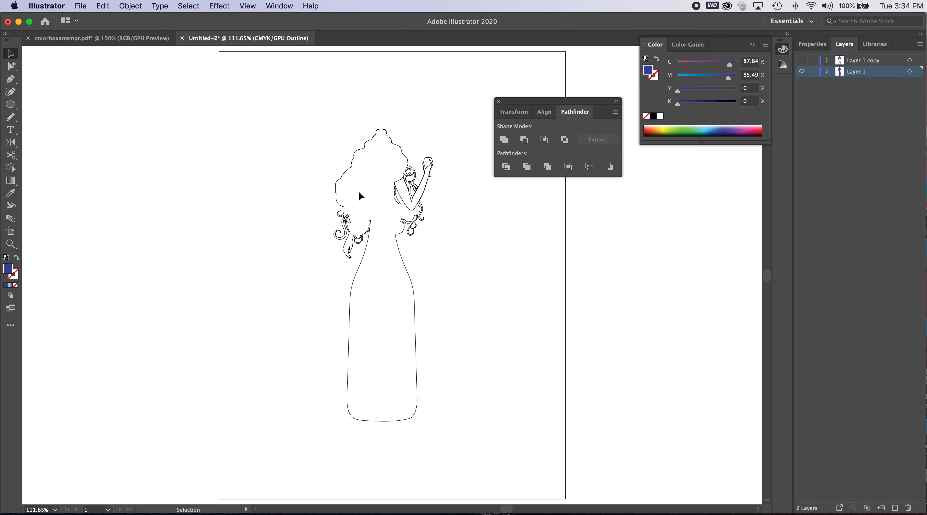
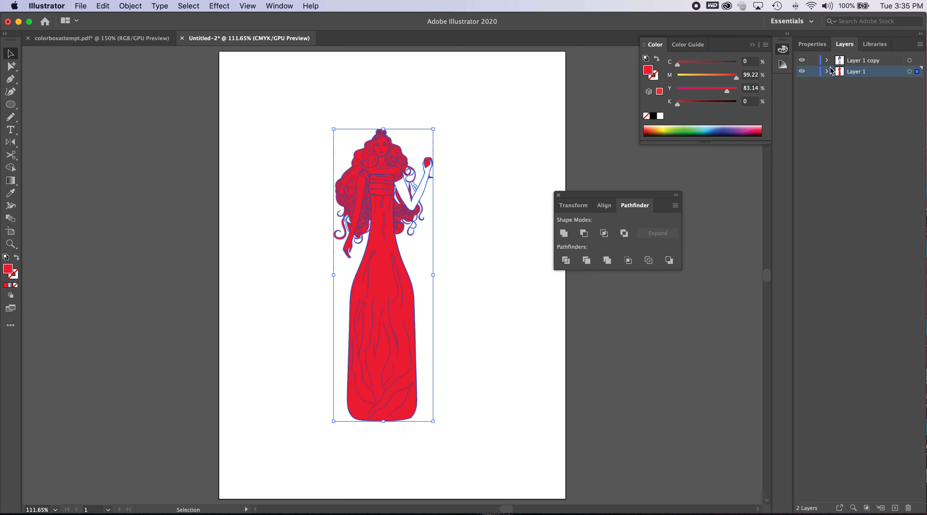
Lock Layer 1, expand the appearance of the brush strokes on Layer 1 copy and unite them with the Unite shape mode.
left_click(814, 72)
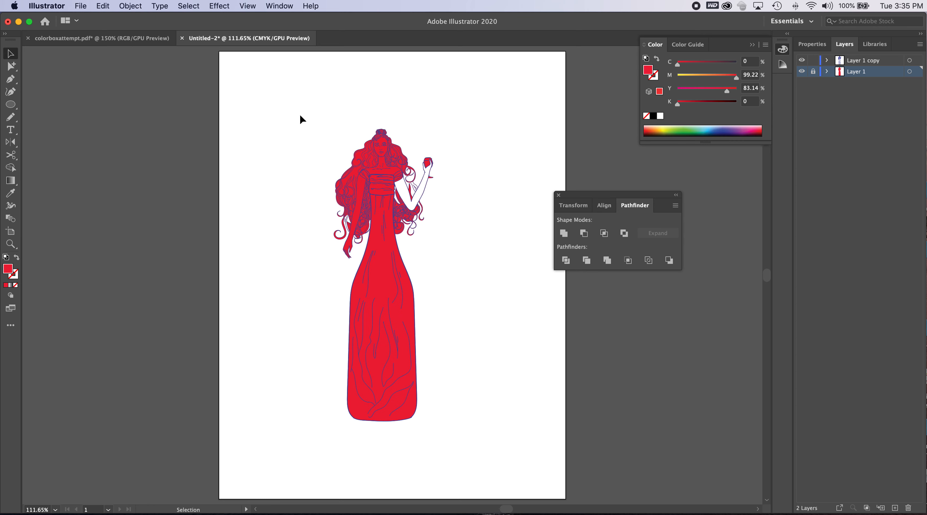
left_click_drag(298, 129, 486, 448)
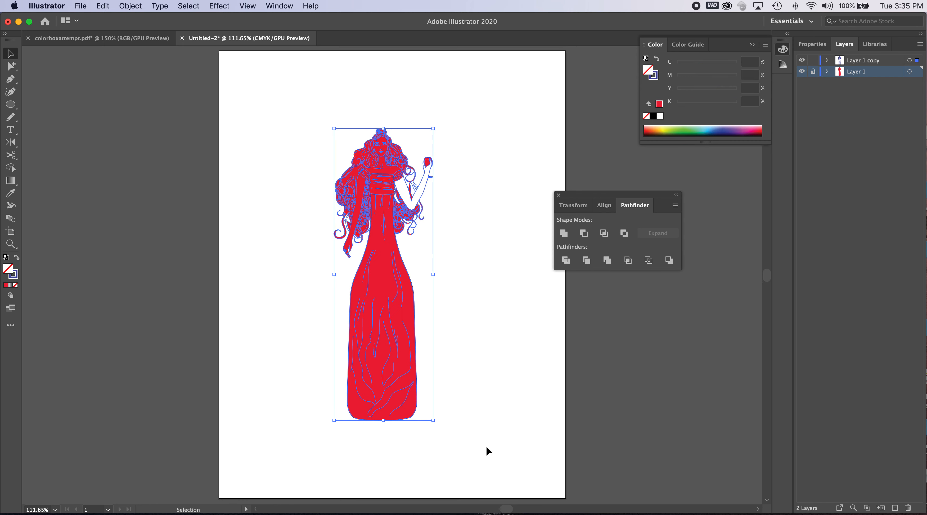
left_click(132, 7)
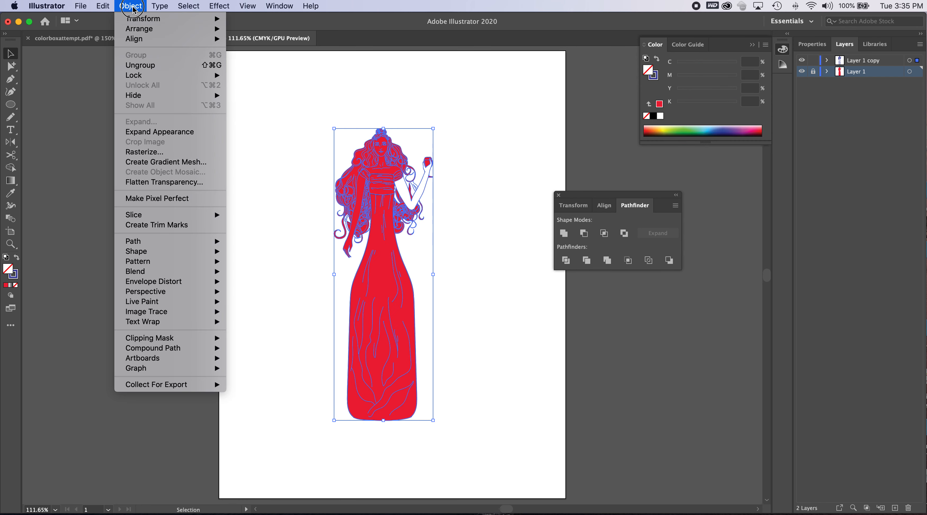
left_click(149, 132)
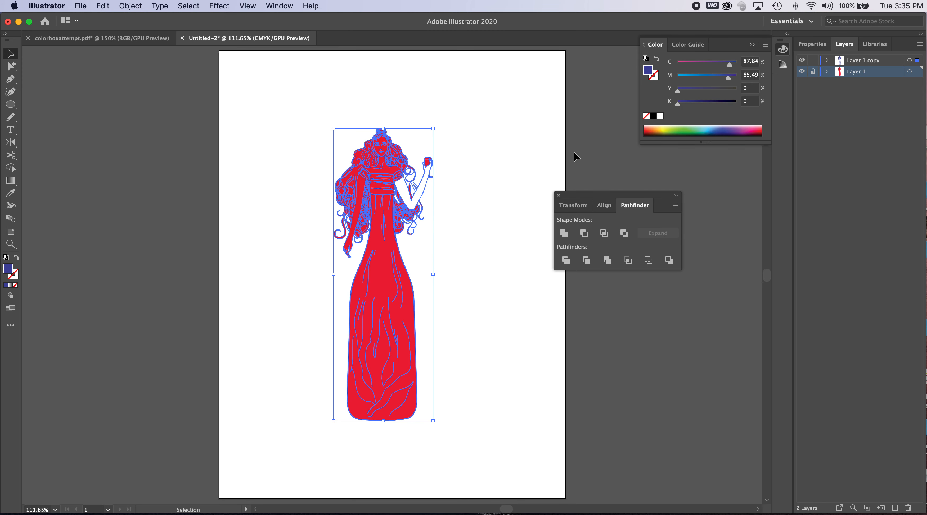
left_click(564, 234)
Unlock Layer 1 and combine the line work with the red silhouette using the Merge pathfinder.
left_click(812, 72)
left_click(518, 170)
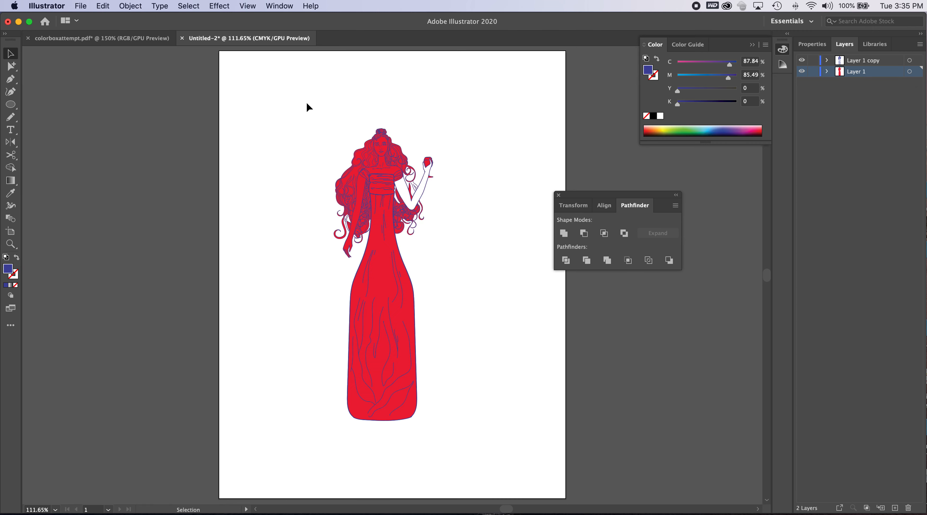
left_click_drag(285, 107, 491, 454)
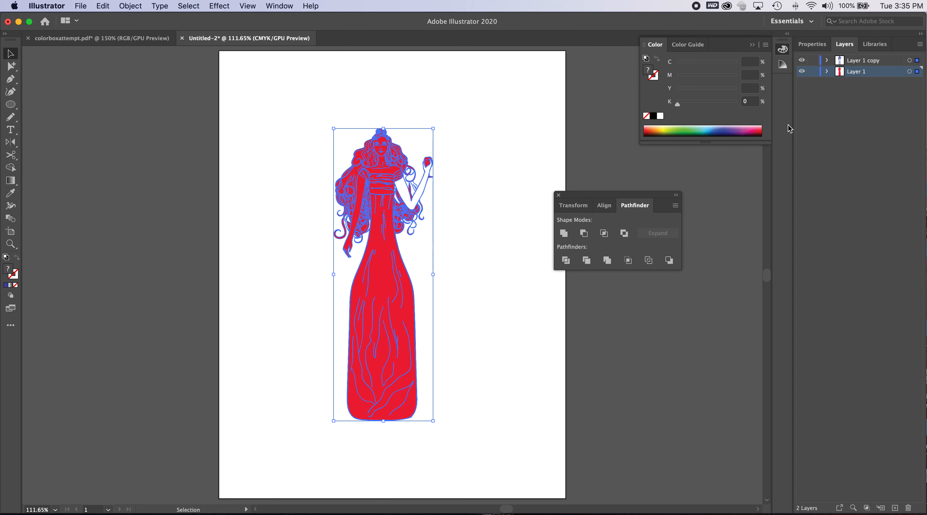
left_click_drag(601, 198, 525, 122)
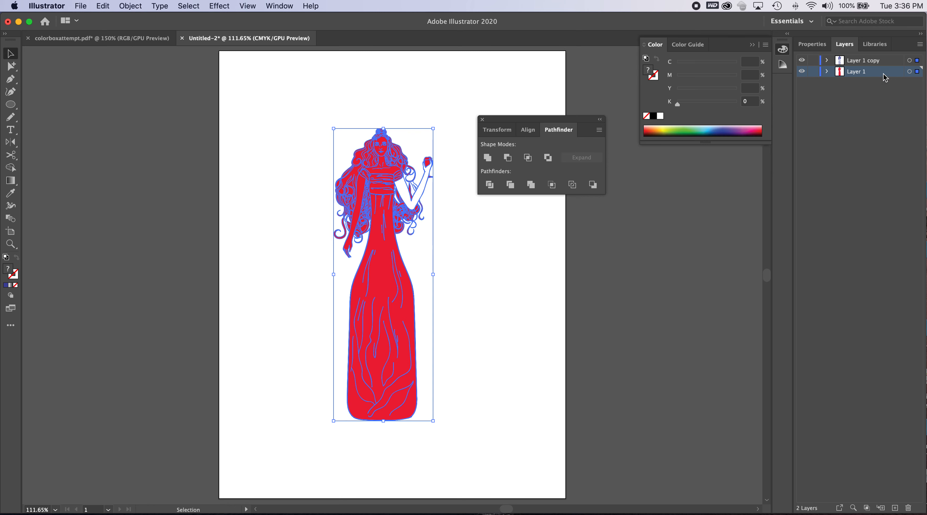
left_click(531, 185)
left_click_drag(485, 121, 607, 181)
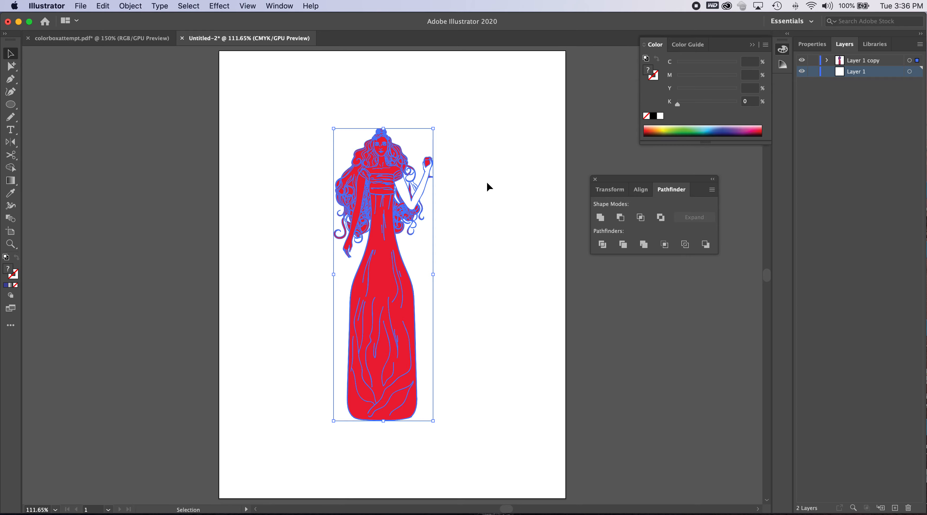
left_click(485, 183)
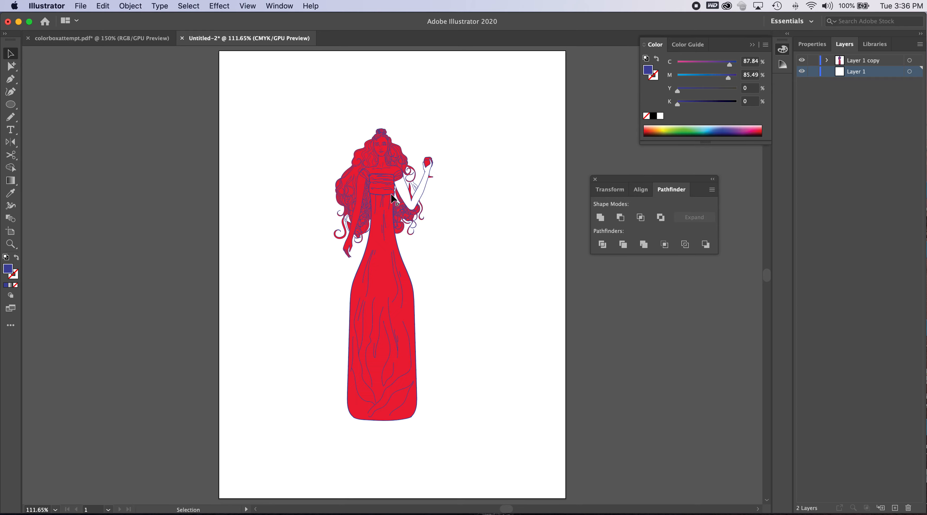
Ungroup the merged figure on Layer 1 copy.
key("super+space")
left_click_drag(365, 156, 525, 293)
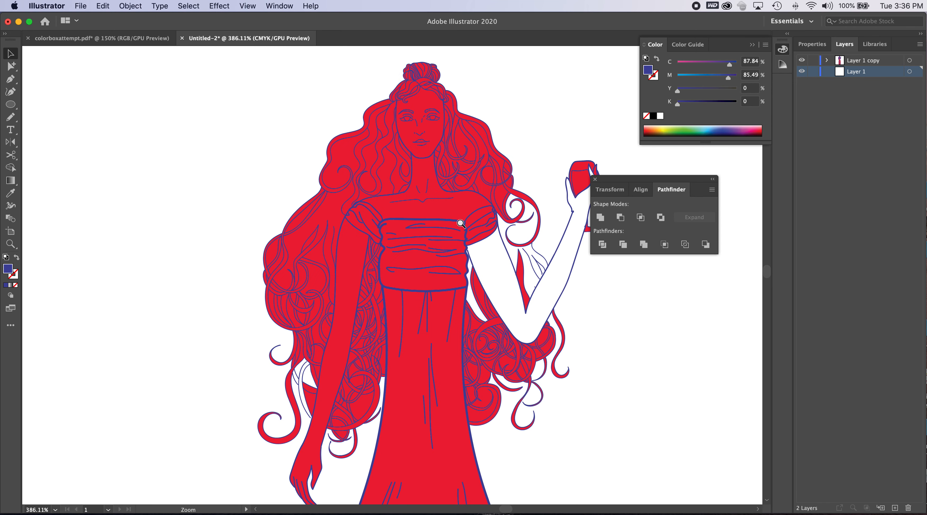
left_click_drag(399, 161, 415, 191)
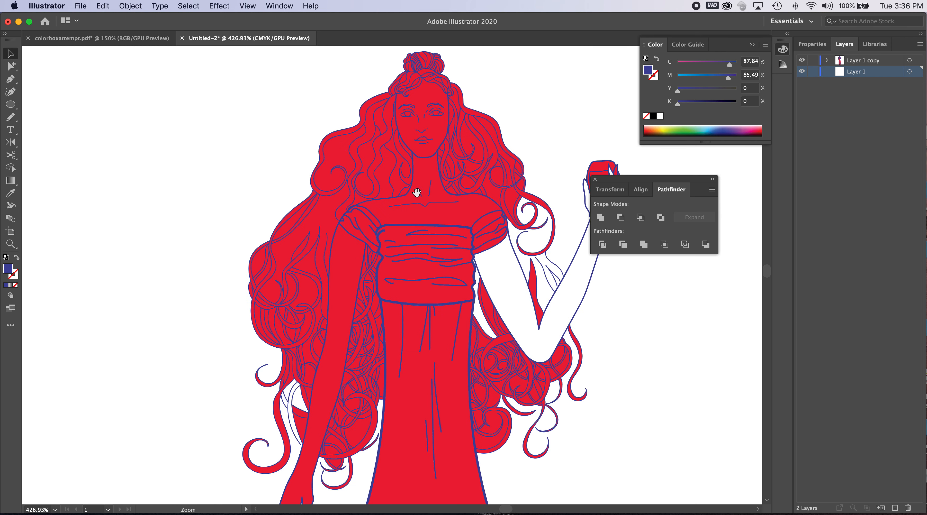
left_click(409, 167)
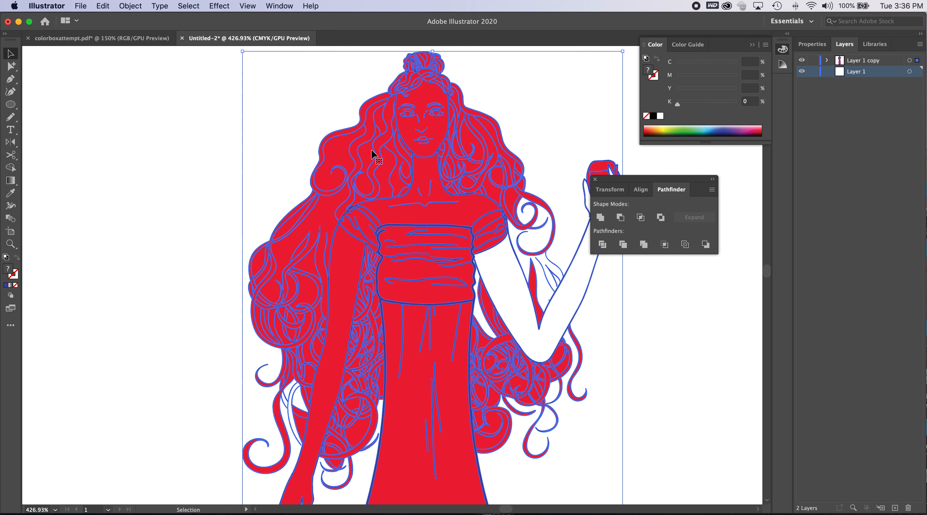
left_click(129, 5)
left_click(139, 65)
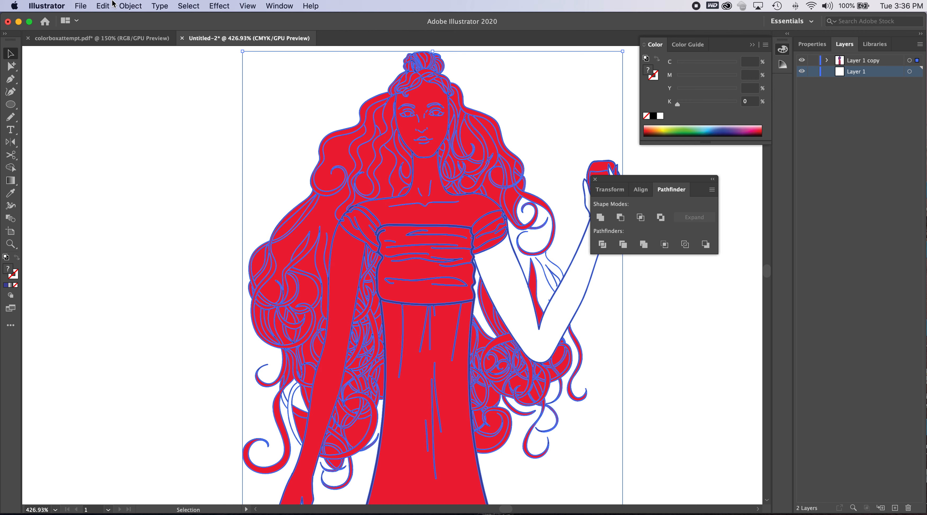
left_click(129, 5)
left_click(175, 128)
left_click(173, 128)
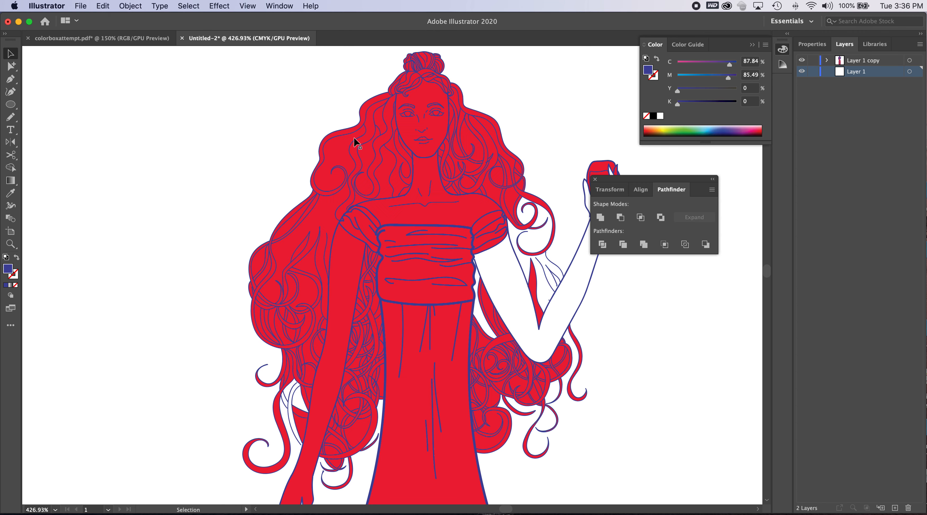
Pick the face shape with Group Selection and fill it yellow (C 12.94, M 0, Y 100, K 0).
left_click(371, 103)
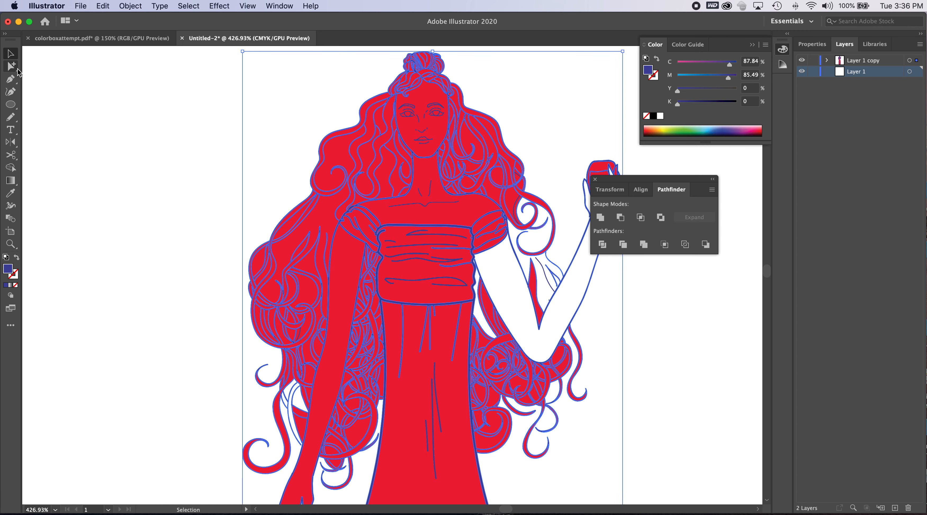
left_click(16, 69)
left_click(178, 87)
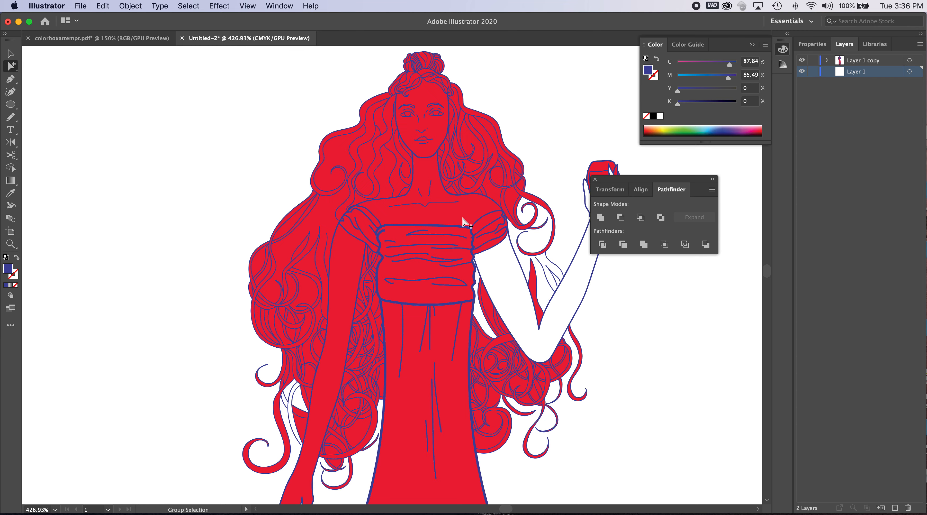
left_click(433, 154)
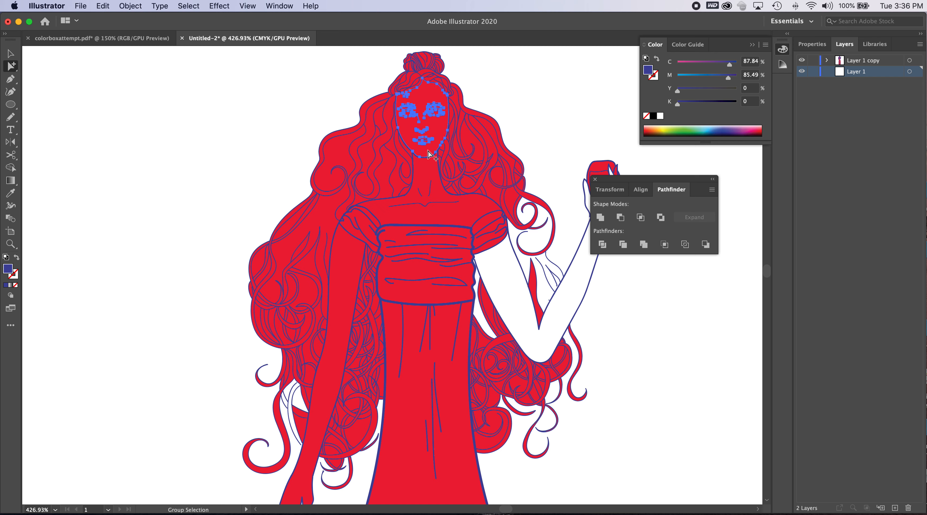
left_click(665, 128)
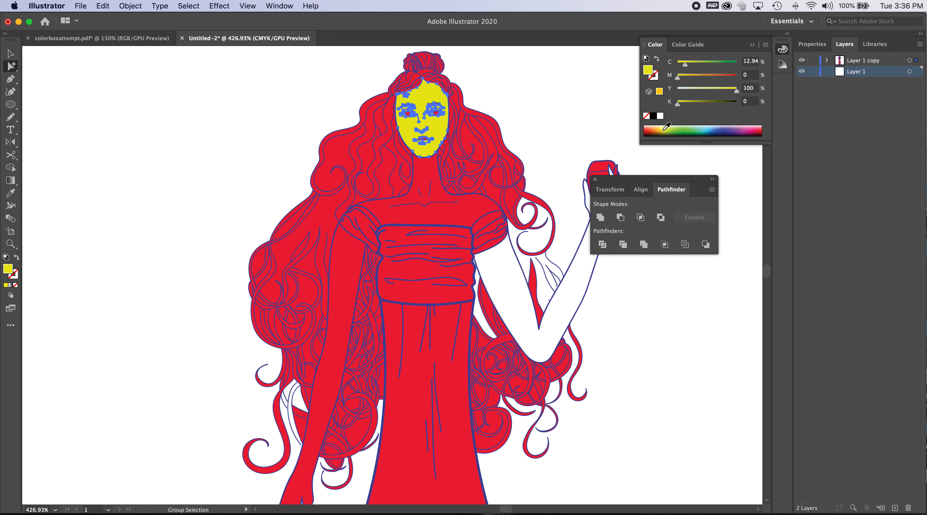
Recolour the neck and chest shape with the Eyedropper, sampling the face's yellow first and finally the raised arm's white.
left_click(469, 219)
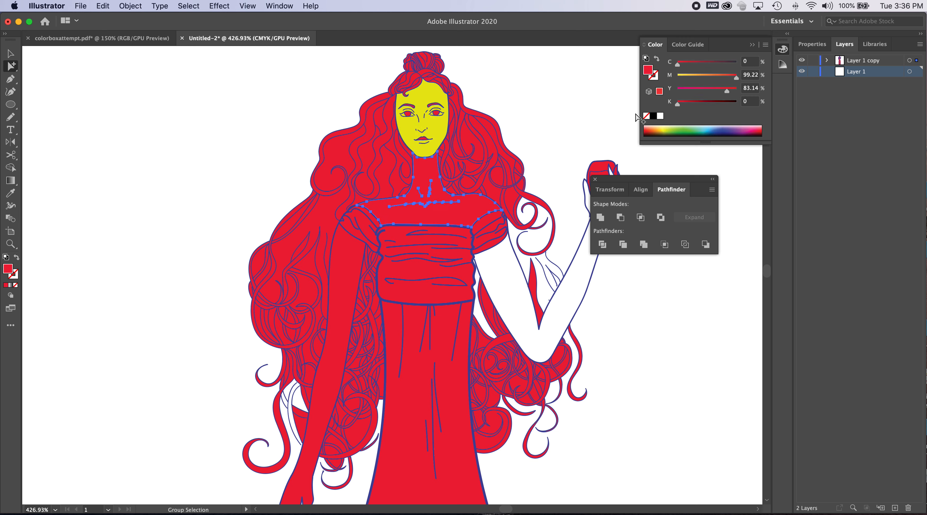
left_click(10, 193)
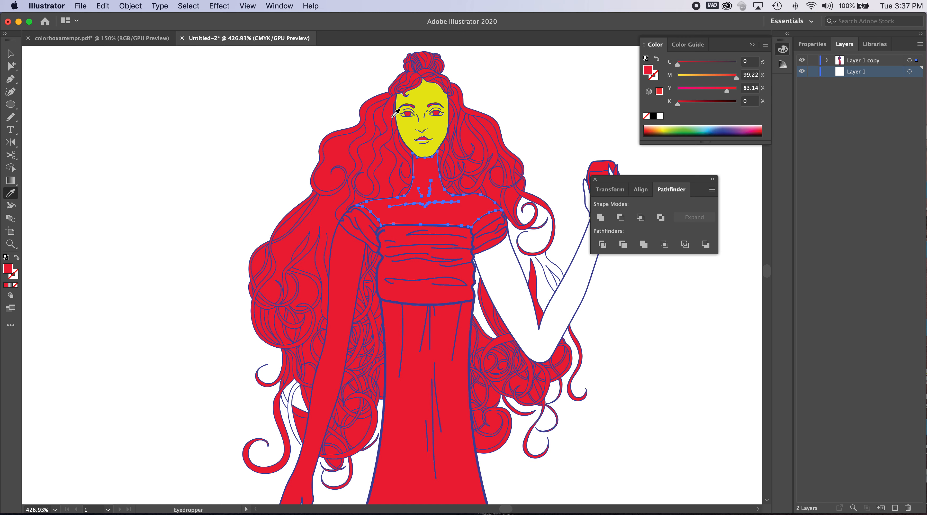
left_click(437, 126)
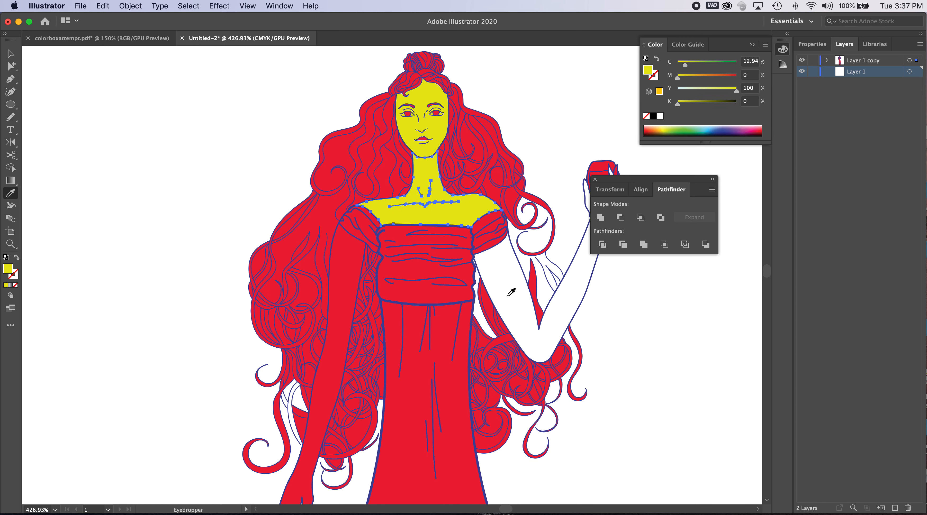
left_click(508, 279)
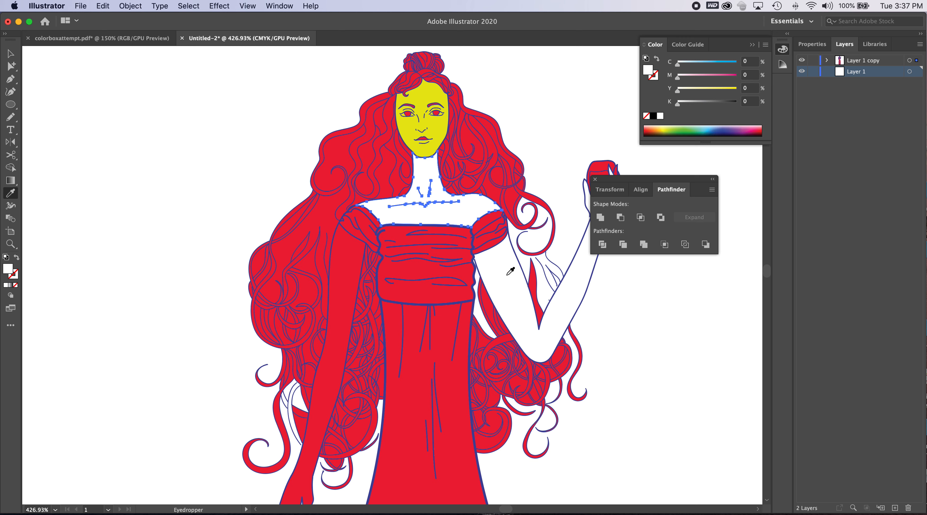
Fill the face shape with the white sampled from the raised arm and deselect it.
left_click(449, 127, "super")
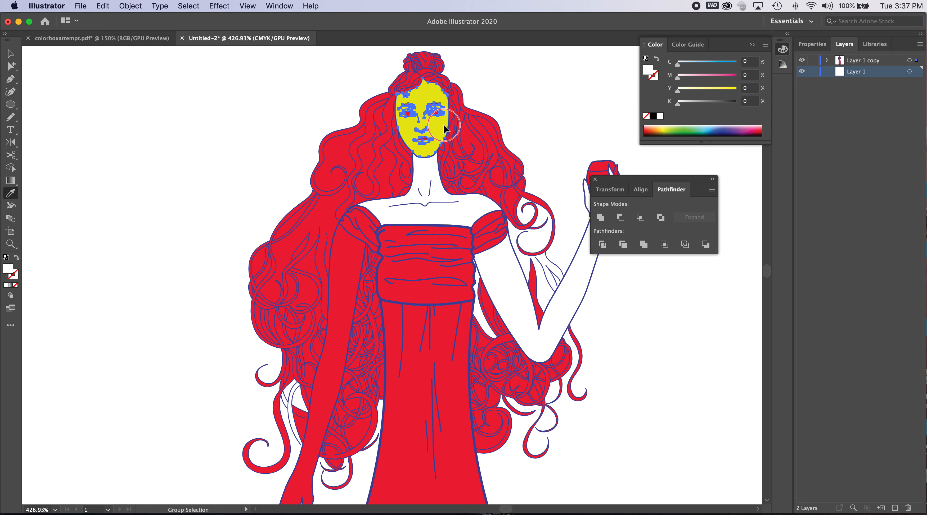
left_click(521, 291)
left_click(550, 108, "super")
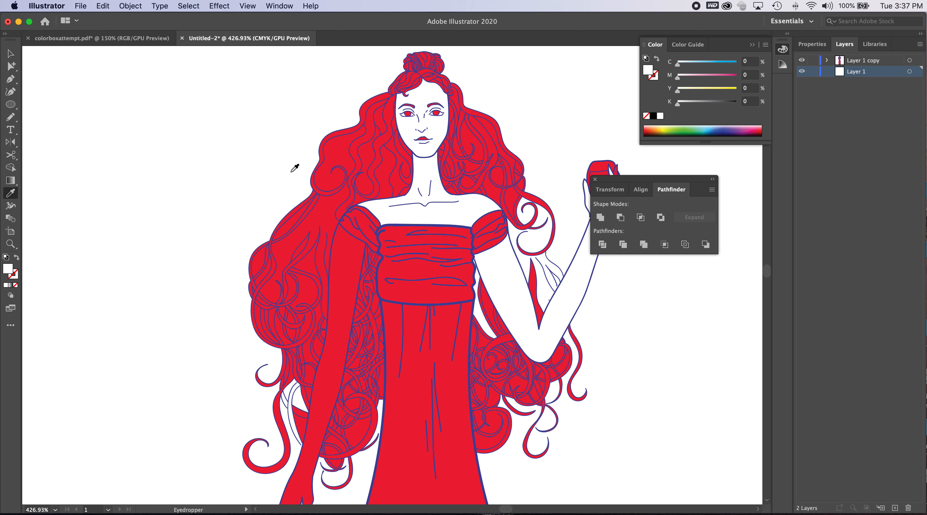
Try to recolour the hair line work beside the face with the sampled red, undo it and return to the Group Selection tool.
key("super")
left_click(377, 190, "super")
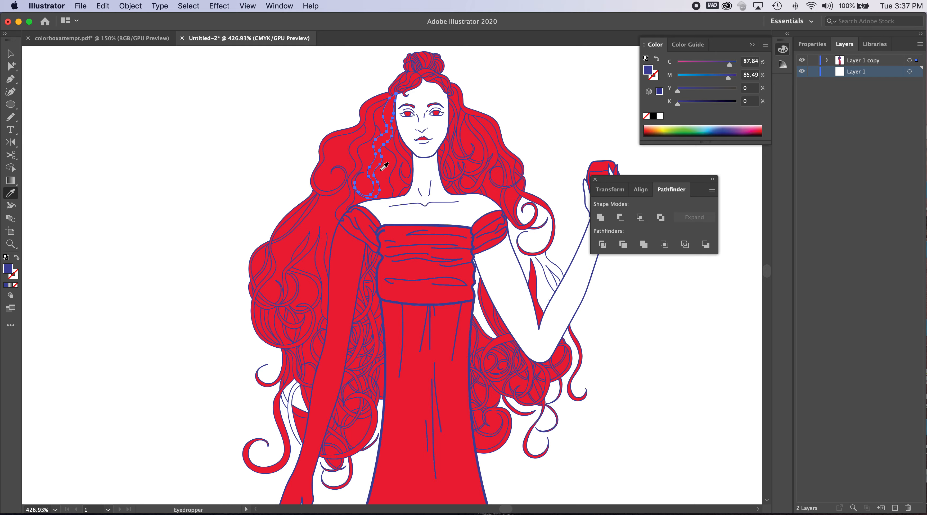
left_click_drag(369, 159, 744, 173)
left_click(369, 169)
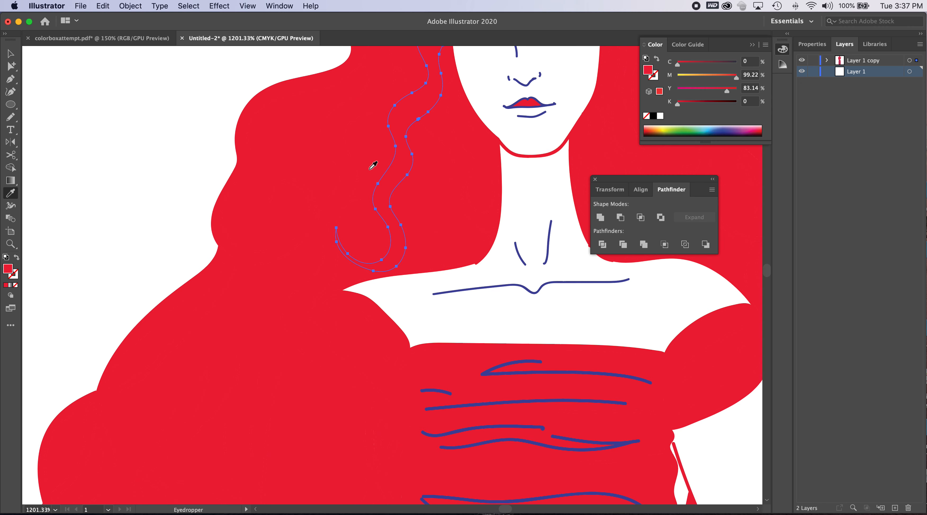
key("super+z")
left_click(10, 52)
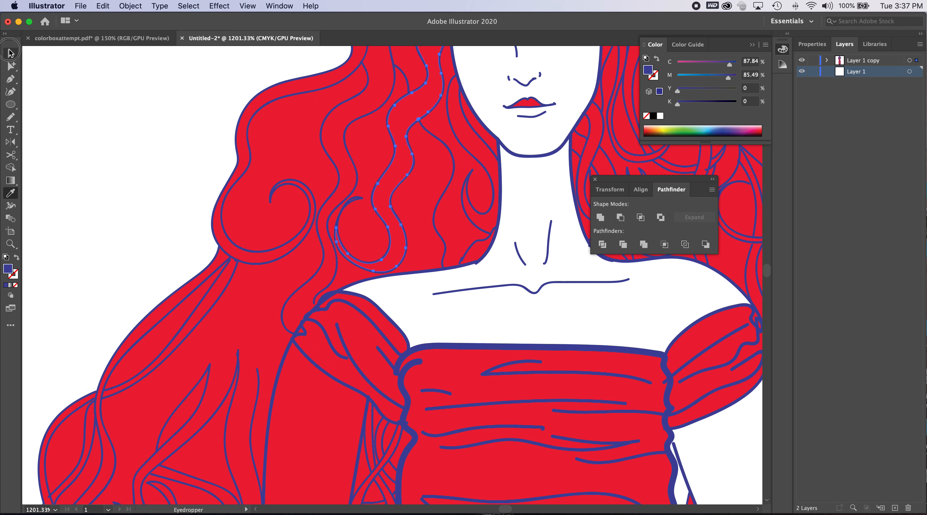
left_click(11, 66)
left_click(156, 94)
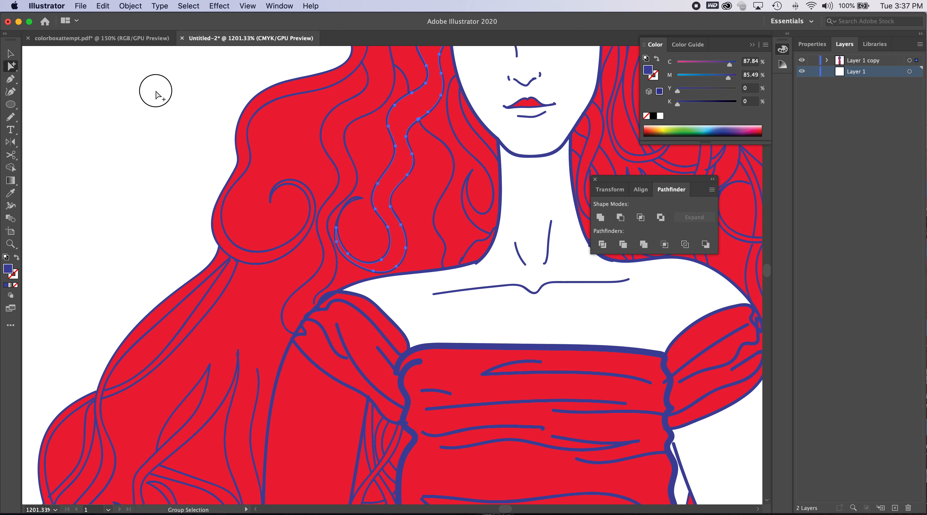
Select the wavy hair section between the face and outer curls and darken its red fill to K 27.
left_click(369, 156)
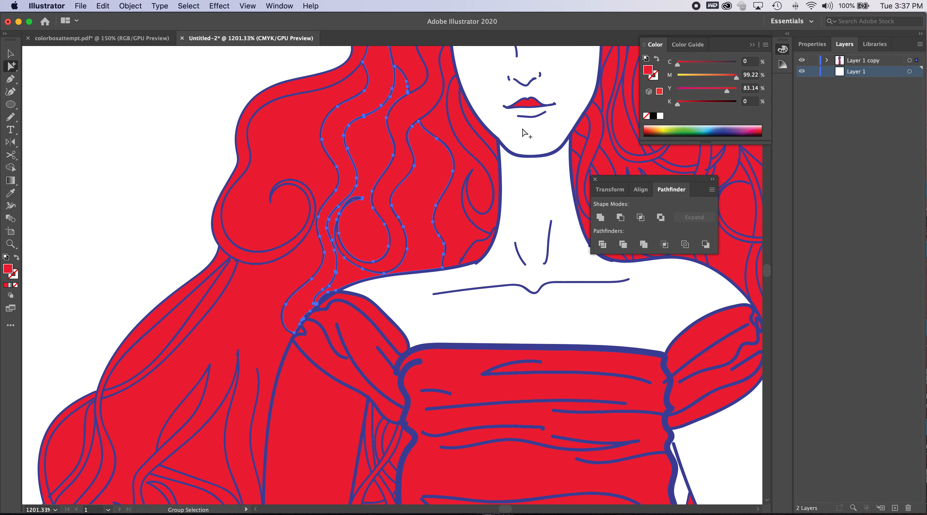
key("super+minus")
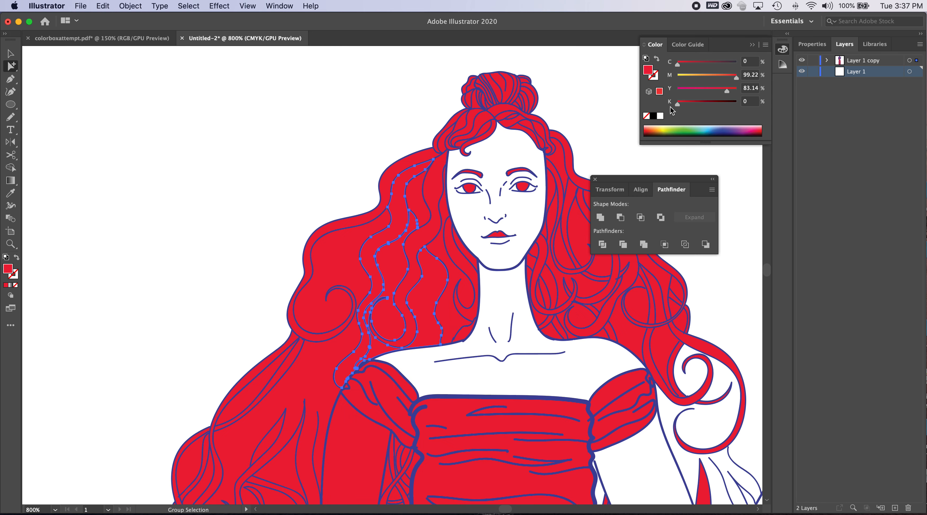
left_click_drag(677, 105, 698, 109)
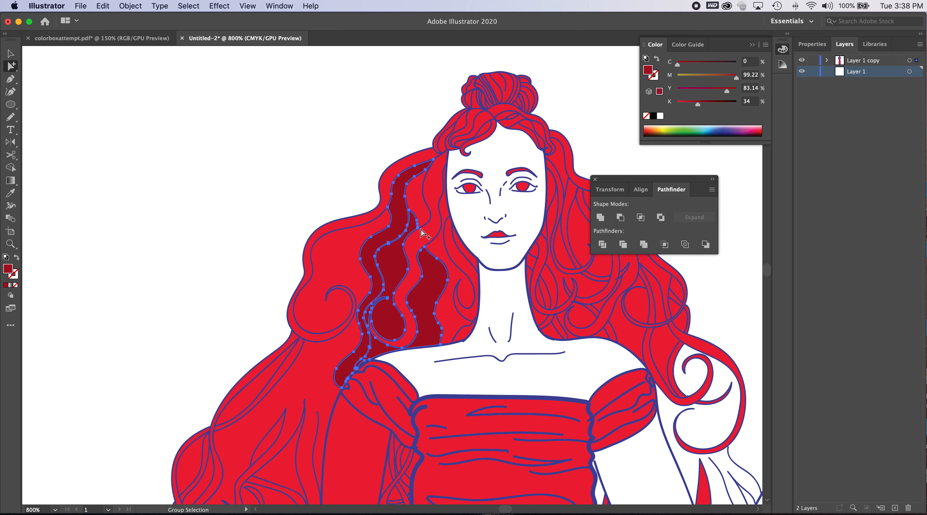
left_click_drag(698, 104, 694, 105)
Darken the wavy strand running down beside the face to K 53 and the curl next to the neck to K 29.
left_click(434, 230)
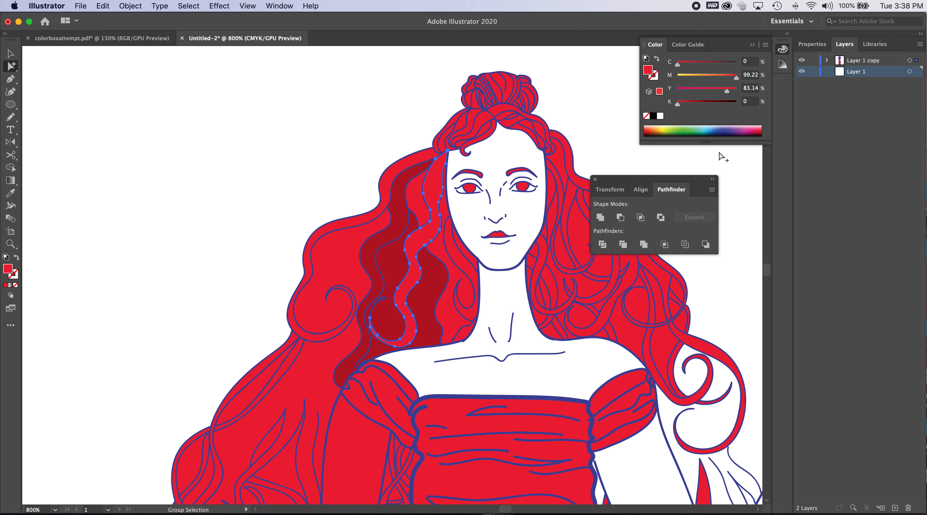
left_click_drag(677, 110, 709, 110)
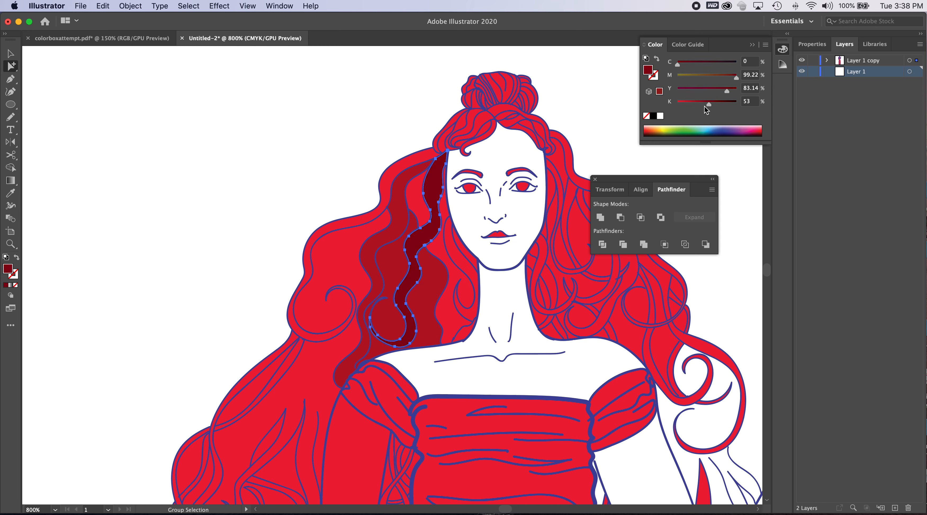
left_click(327, 113)
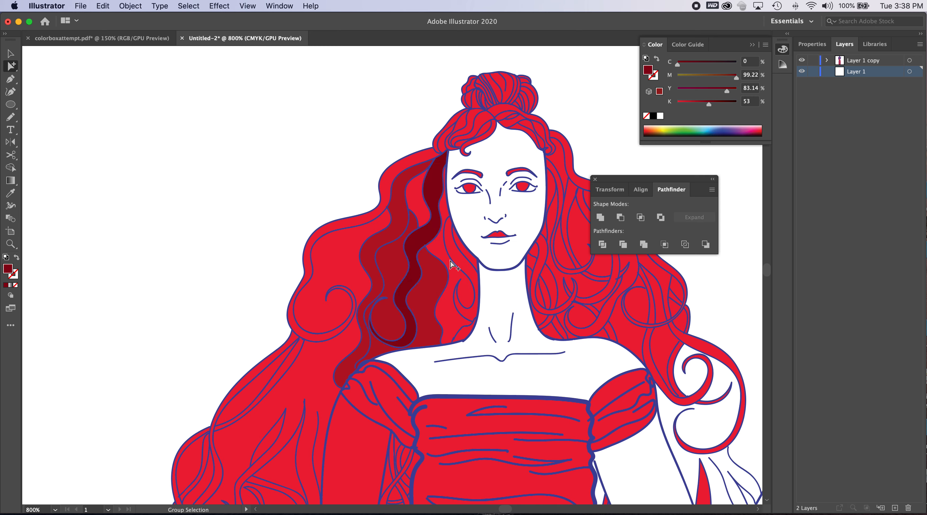
left_click(461, 262)
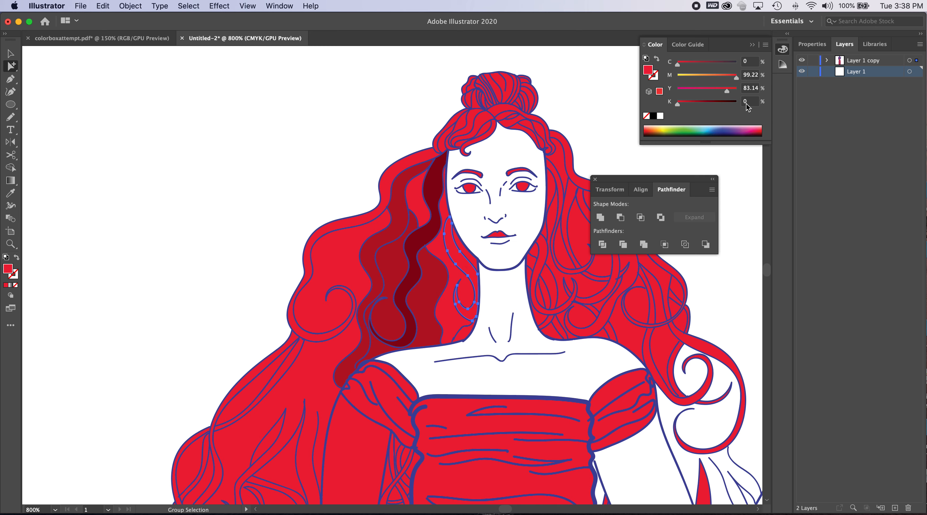
mouse_move(677, 104)
left_mouse_down()
mouse_move(701, 108)
mouse_move(694, 108)
left_mouse_up()
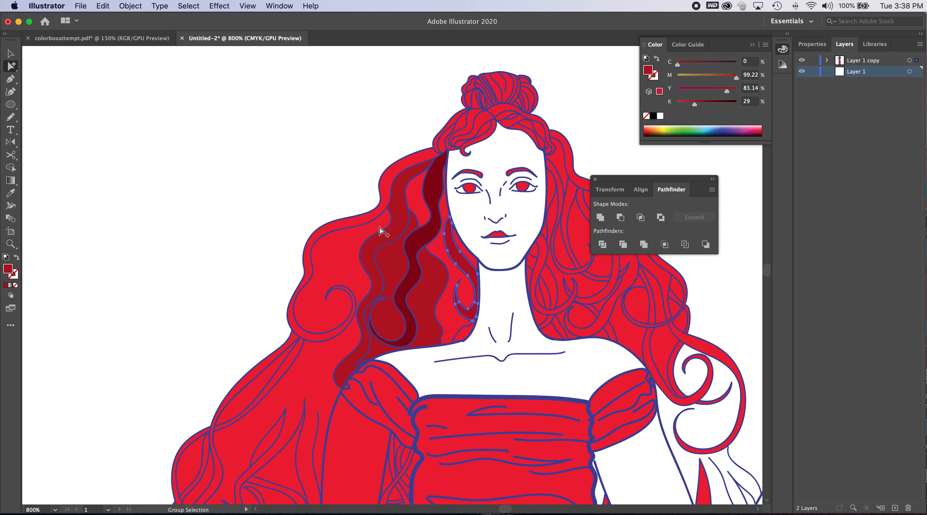
Select several light and dark hair shapes in turn to examine which areas form separate fills.
left_click(338, 263)
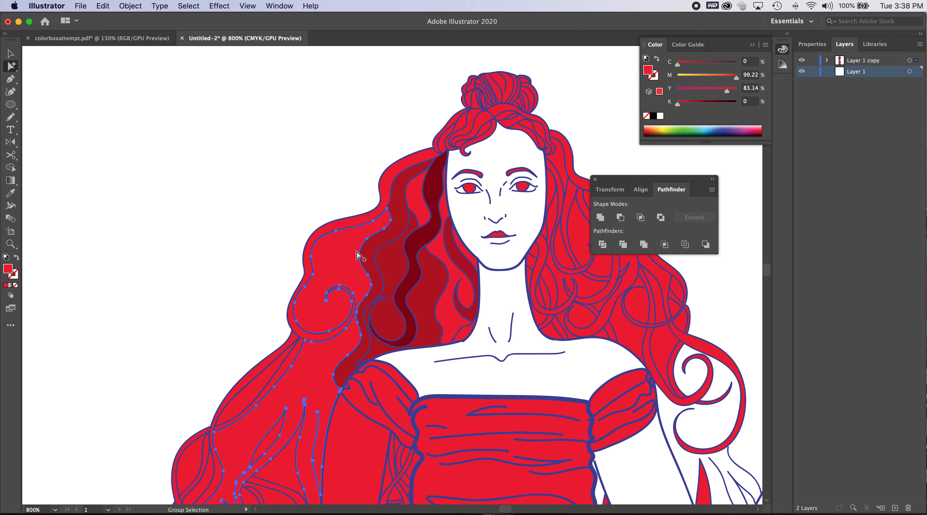
left_click(390, 258)
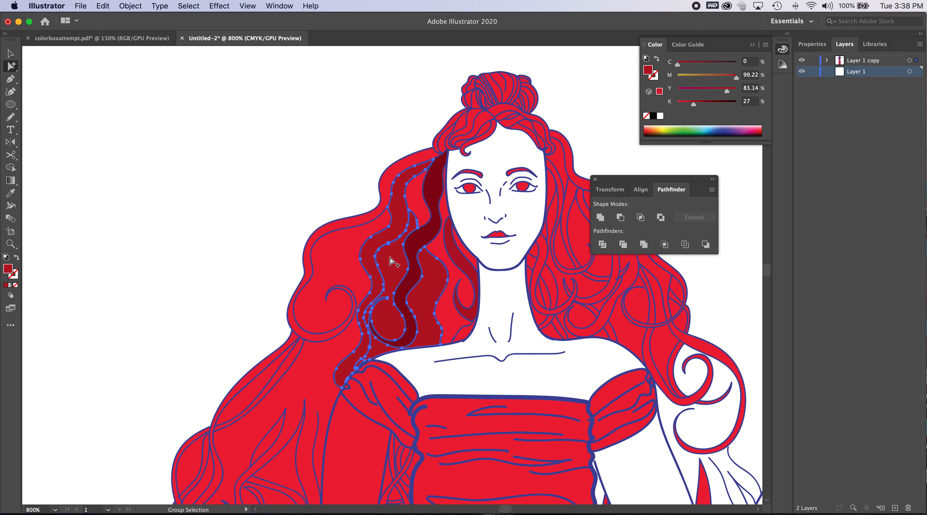
left_click(423, 207)
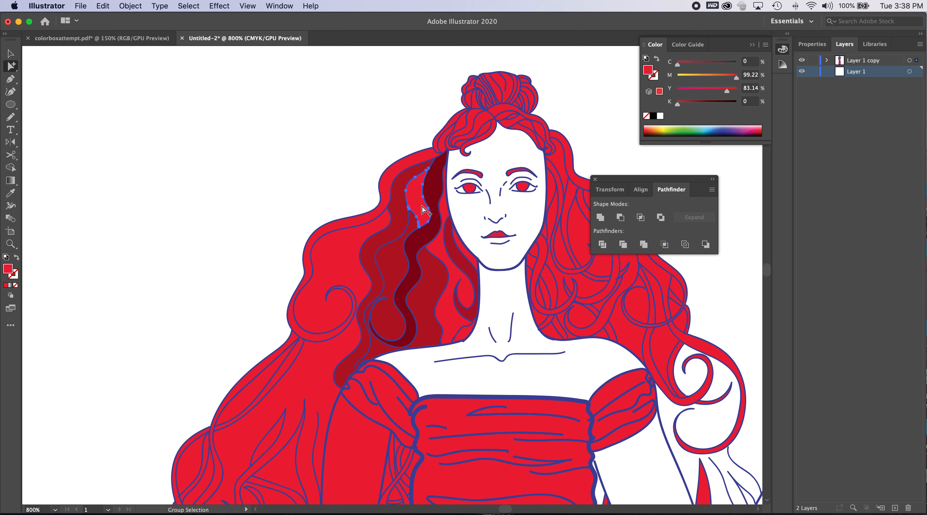
left_click(431, 330)
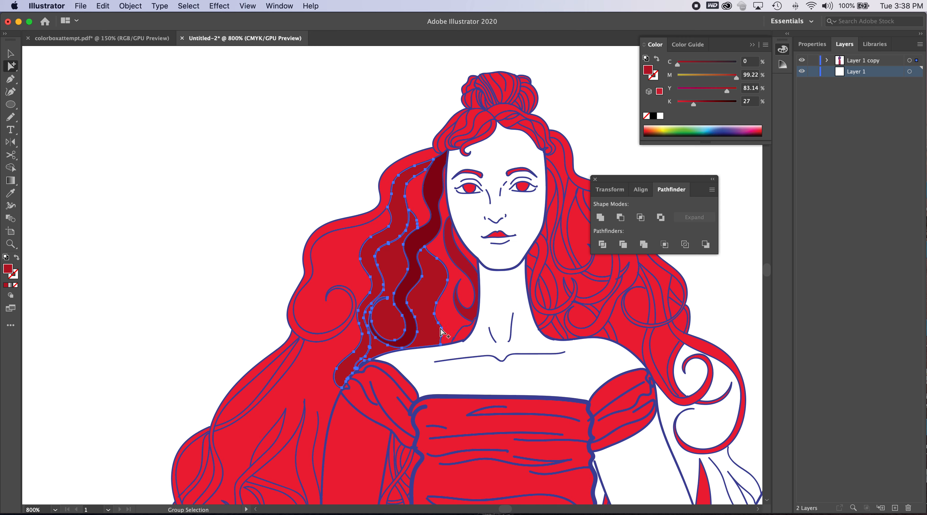
left_click(459, 336)
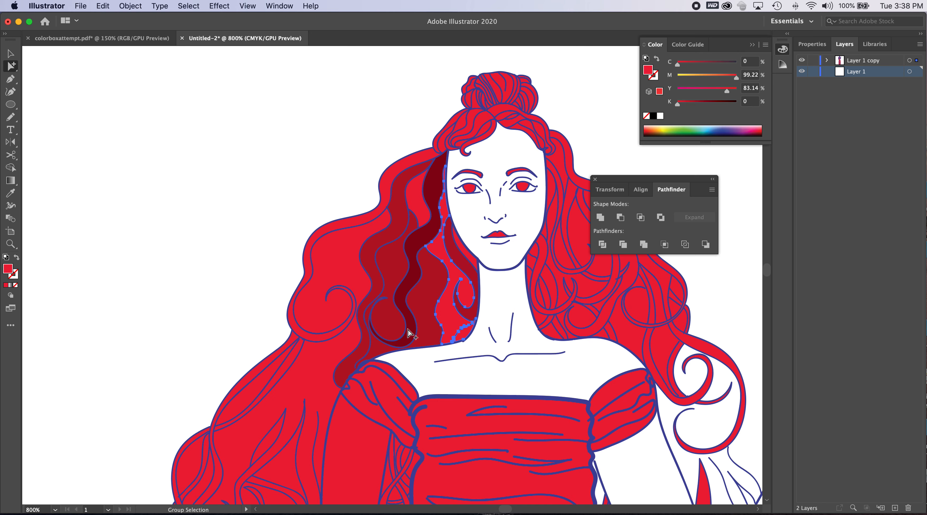
left_click(310, 389)
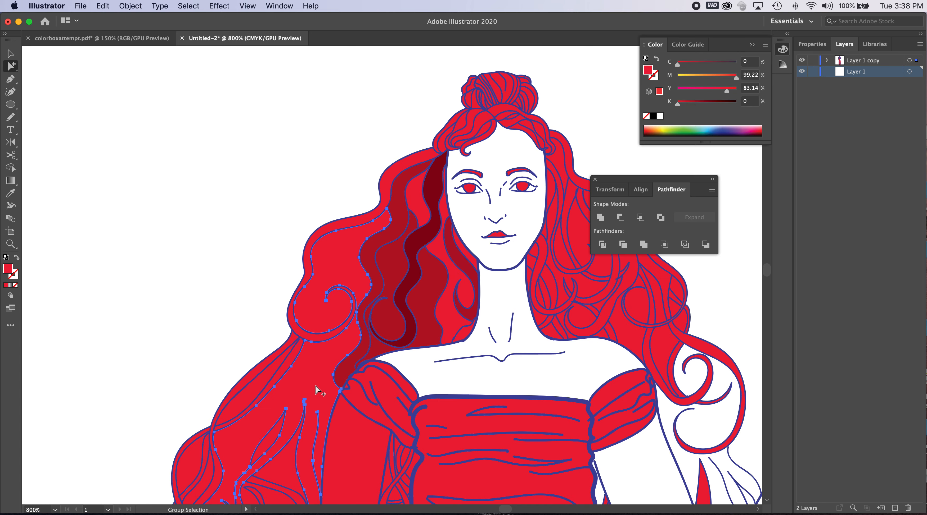
Darken the narrow shape at the outer edge of the lower hair to K 59 and the shape beside it to K 22.
scroll(311, 390, "down", 6)
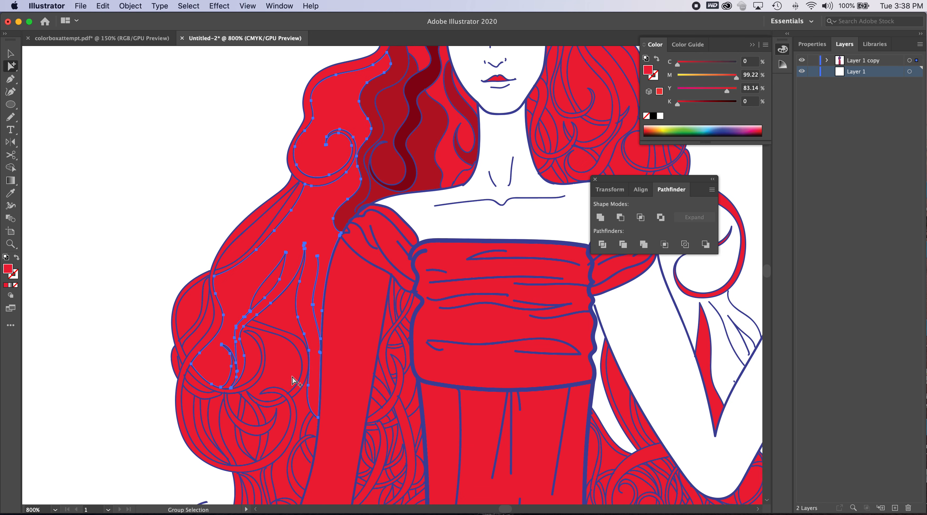
left_click(204, 334)
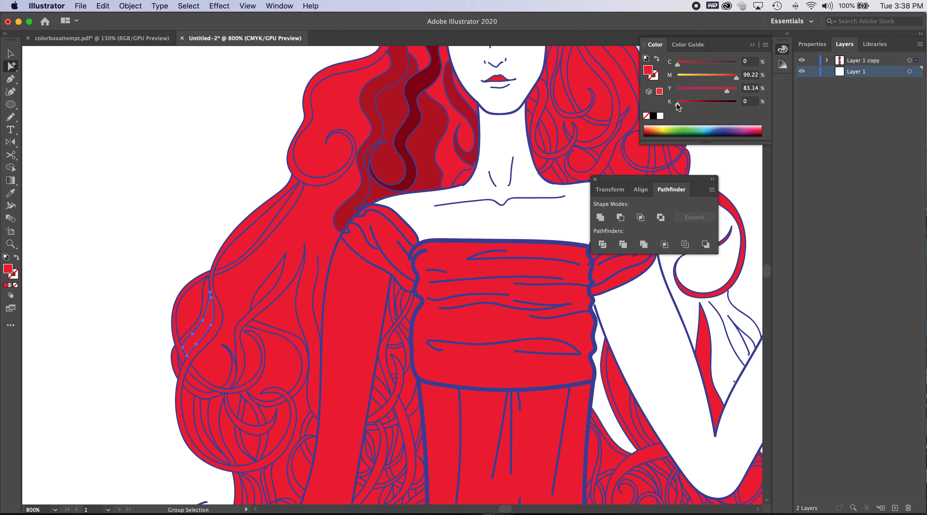
left_click_drag(677, 104, 712, 104)
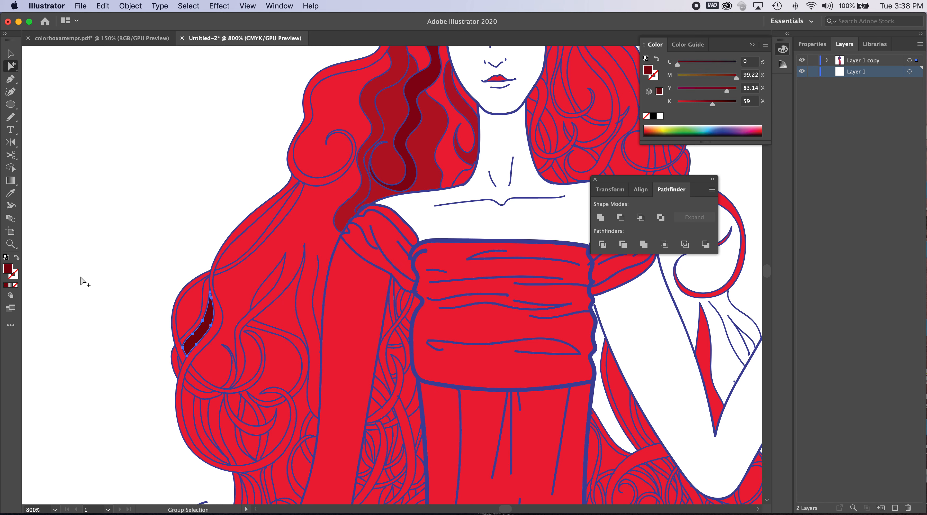
left_click(191, 314)
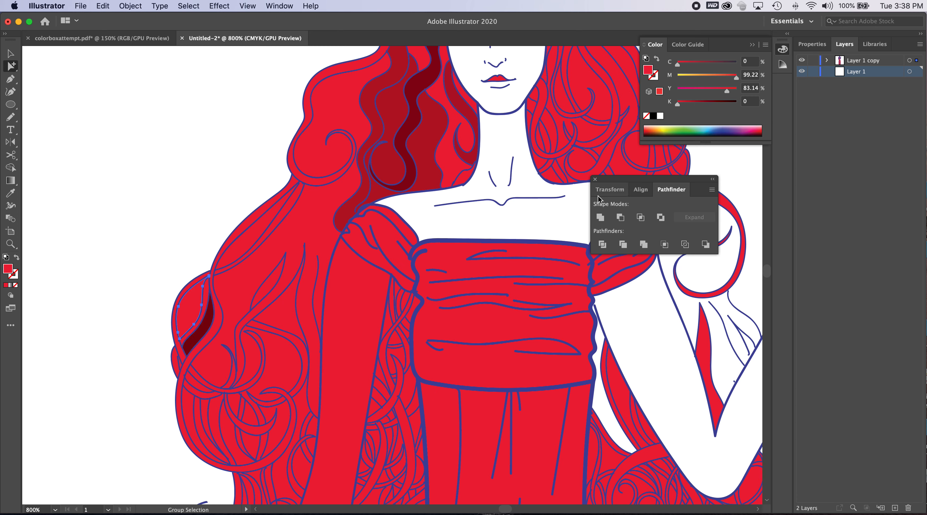
left_click_drag(676, 104, 690, 104)
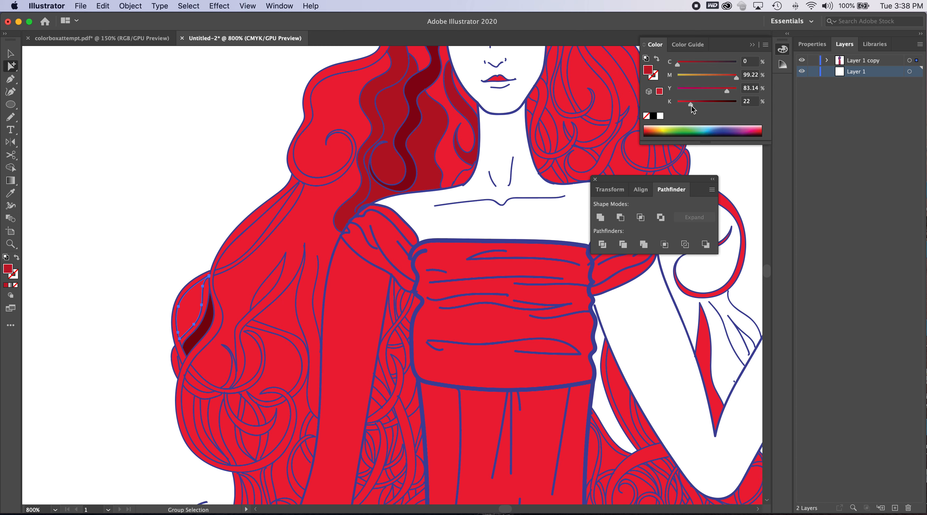
Darken the triangular gap in the lower hair by adding black, and set the slim strand above it to K 20.
left_click(281, 317)
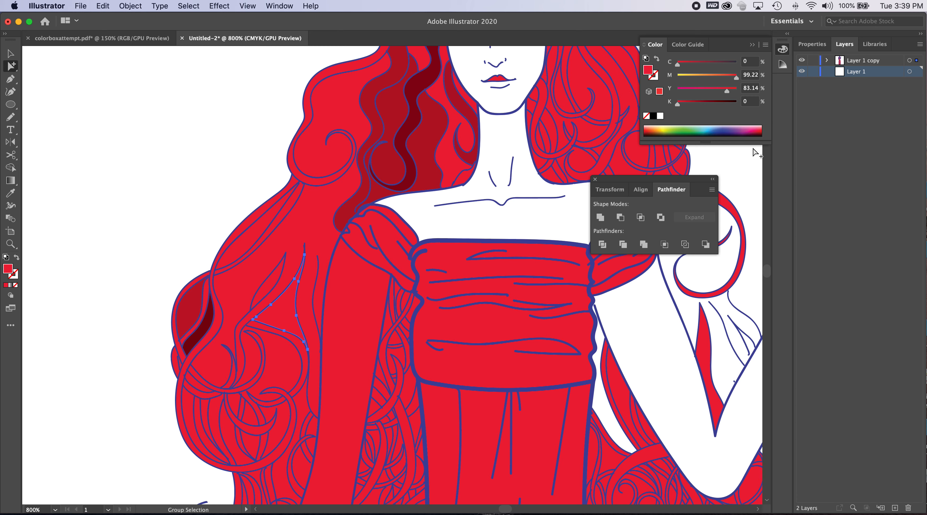
left_click_drag(677, 105, 700, 108)
left_click(253, 238)
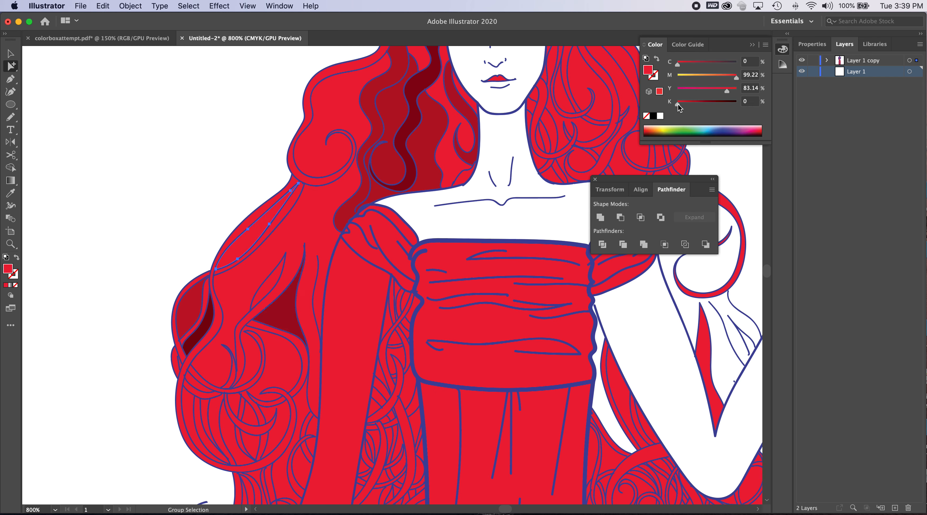
left_click_drag(680, 108, 689, 106)
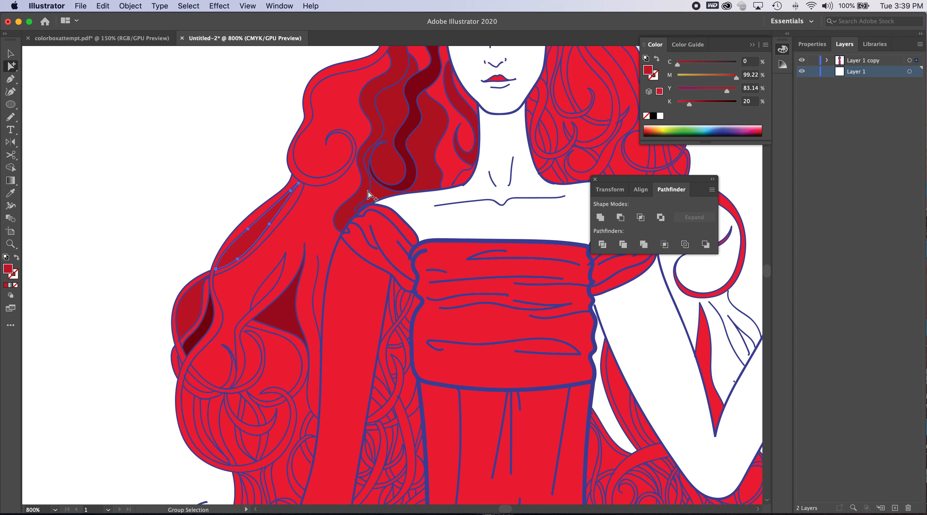
Fill the lowered arm and hand with the white sampled from the chest using the Eyedropper, and deselect it.
key("super+0")
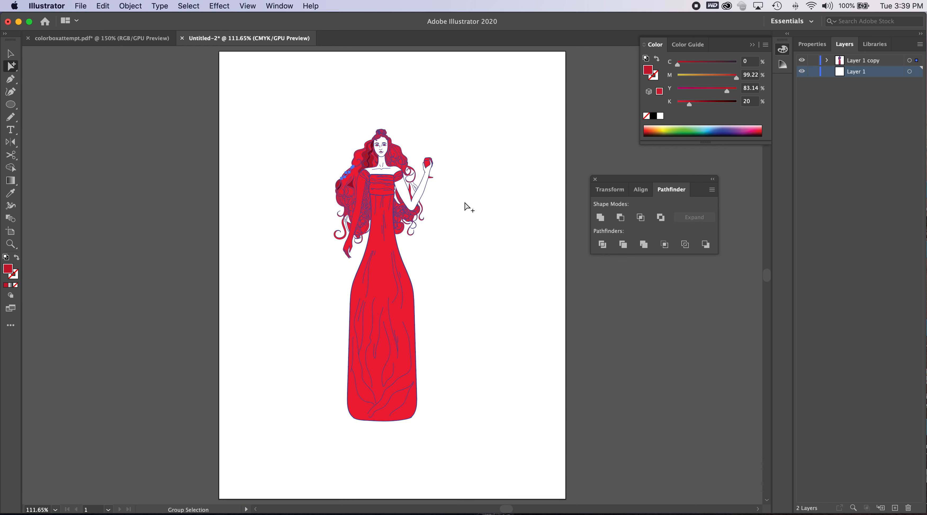
key("v")
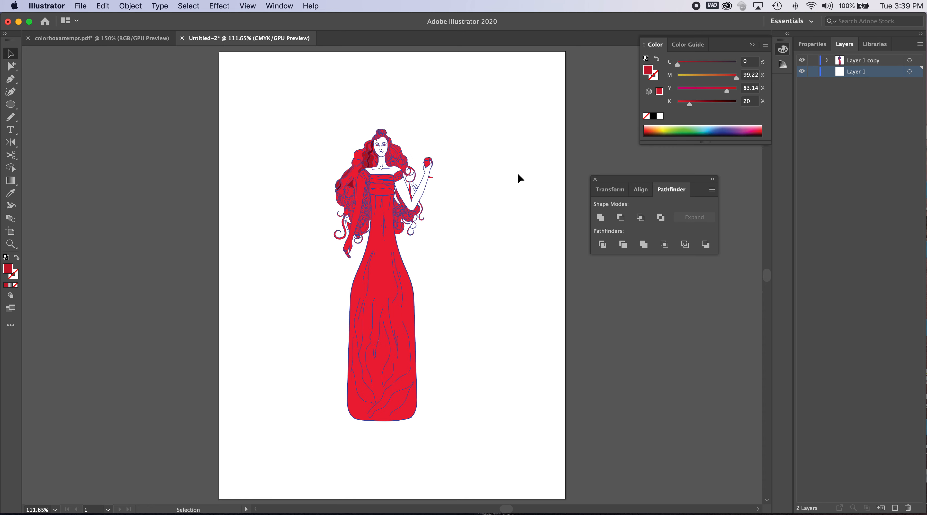
key("super+space")
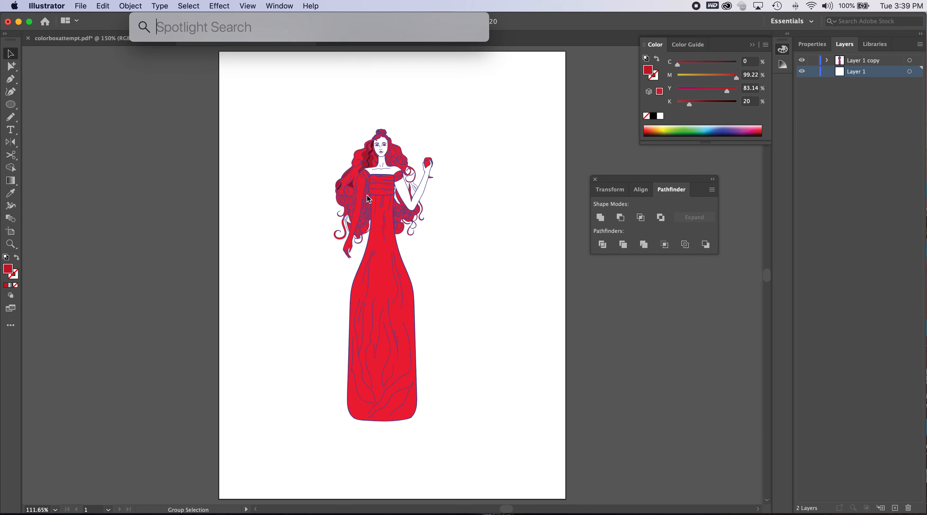
left_click_drag(369, 198, 450, 243)
left_click(352, 190)
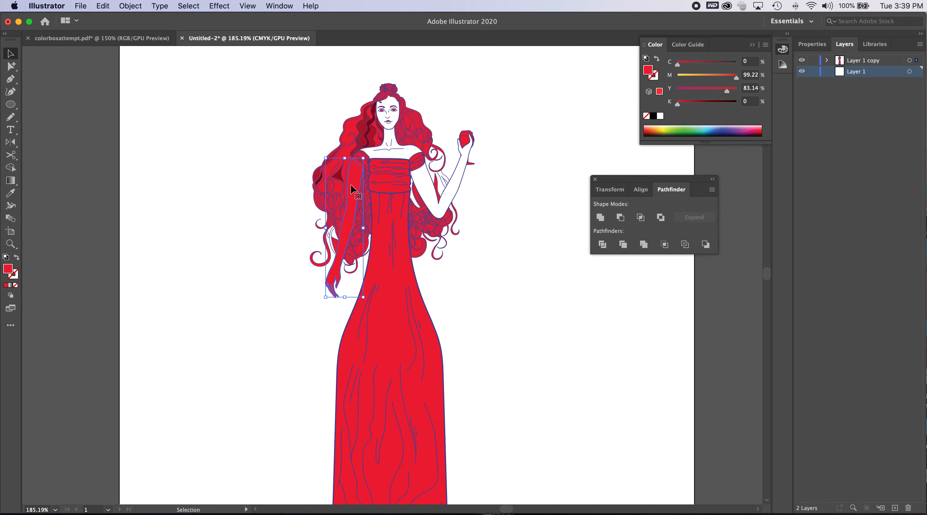
left_click(11, 193)
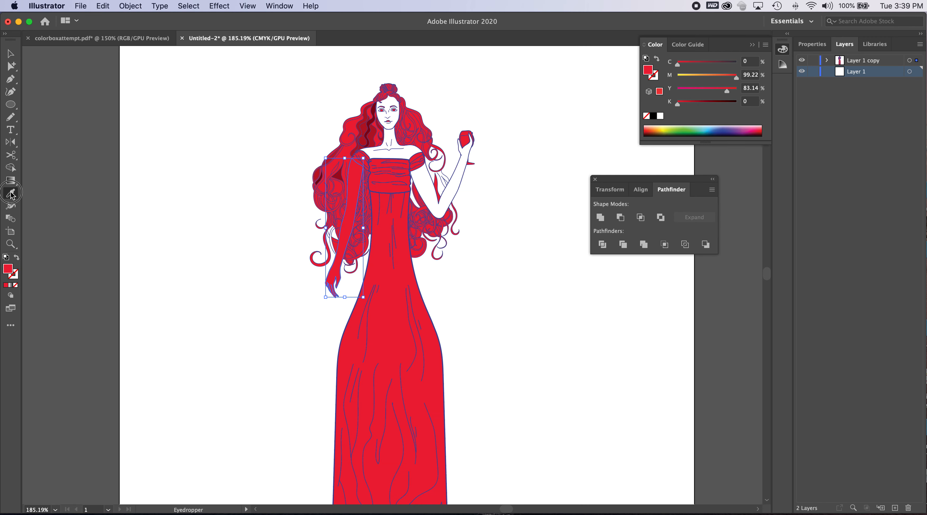
left_click(409, 151)
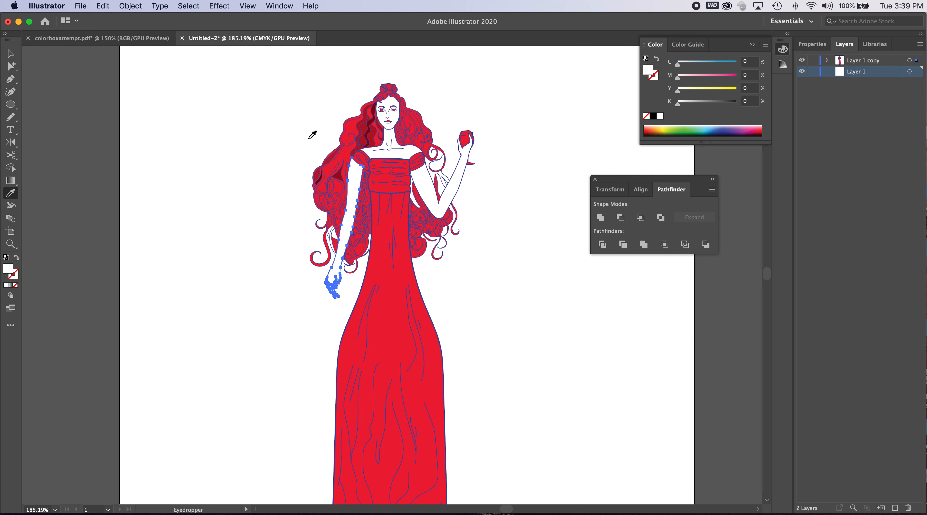
left_click(11, 54)
left_click(200, 103)
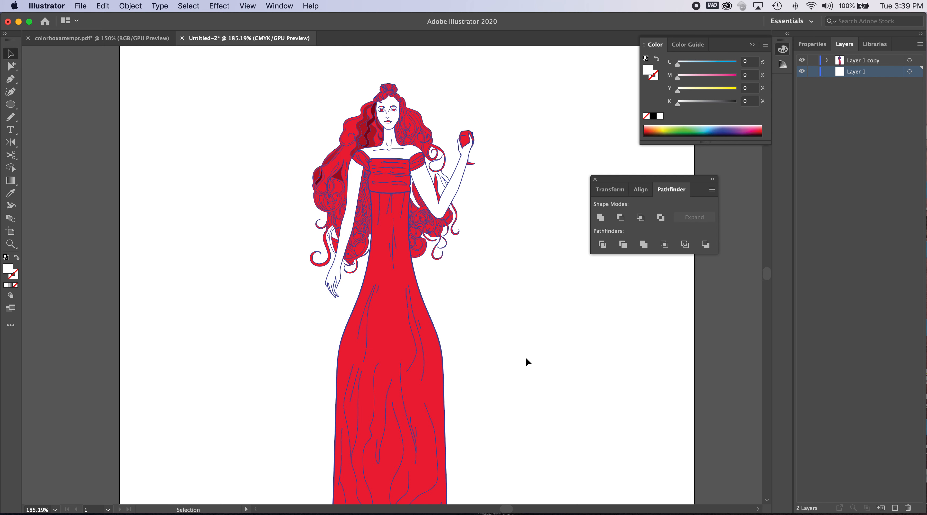